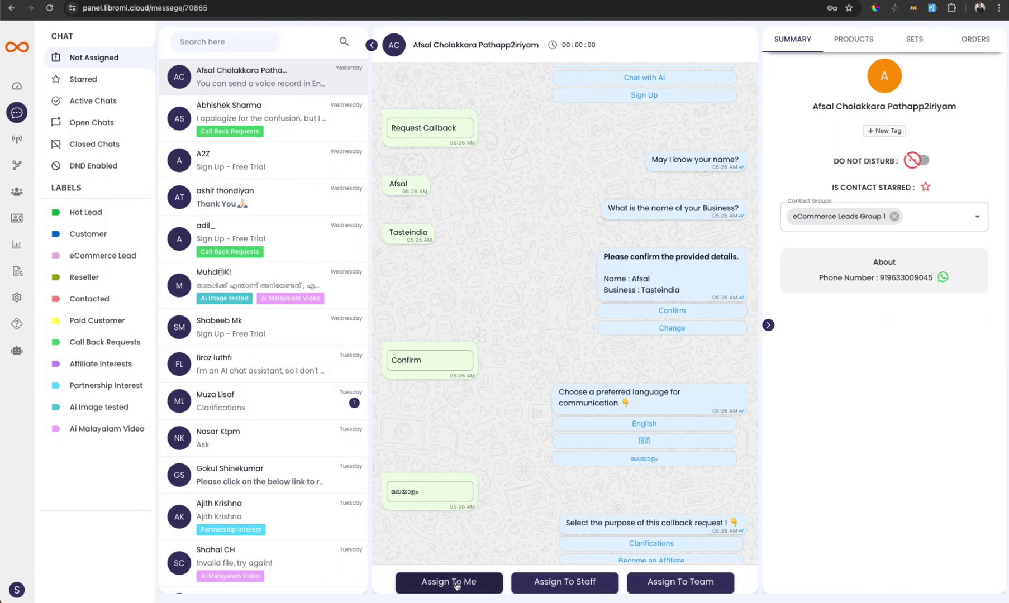
Assign the current chat to yourself, then assign the next unassigned chat to the second staff member
click(449, 583)
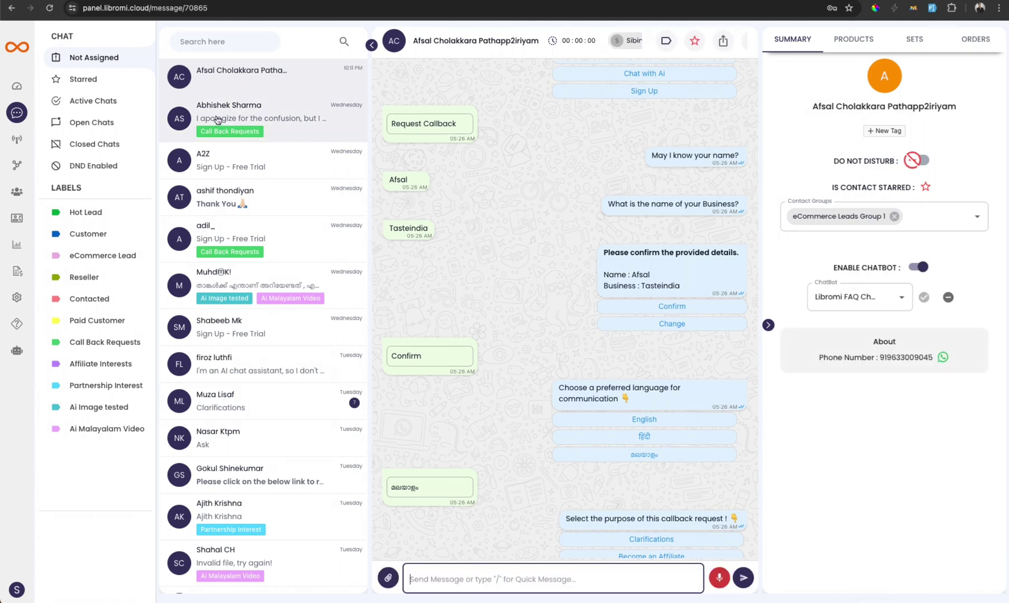
click(284, 106)
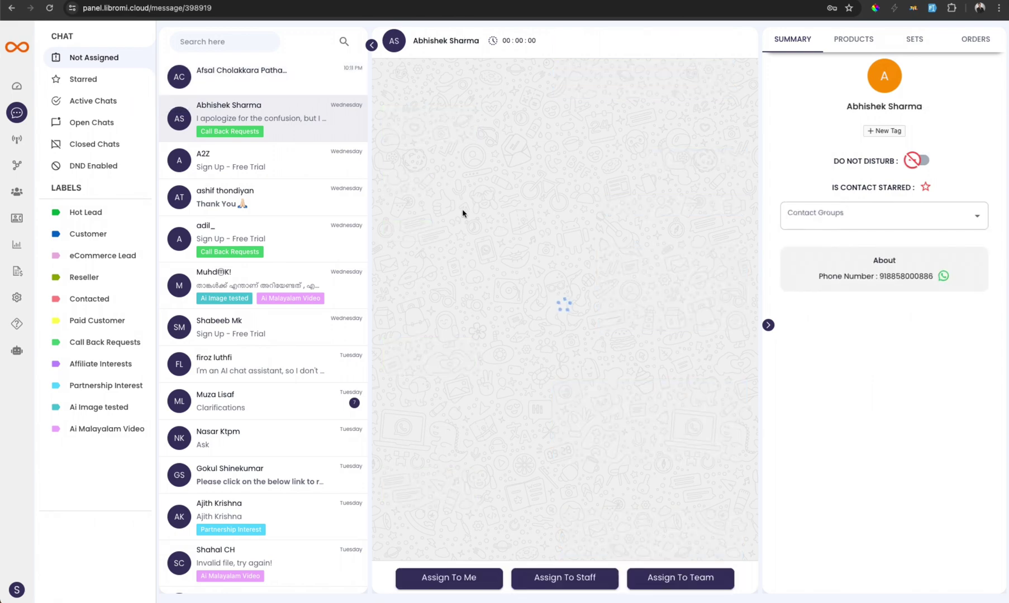
click(566, 581)
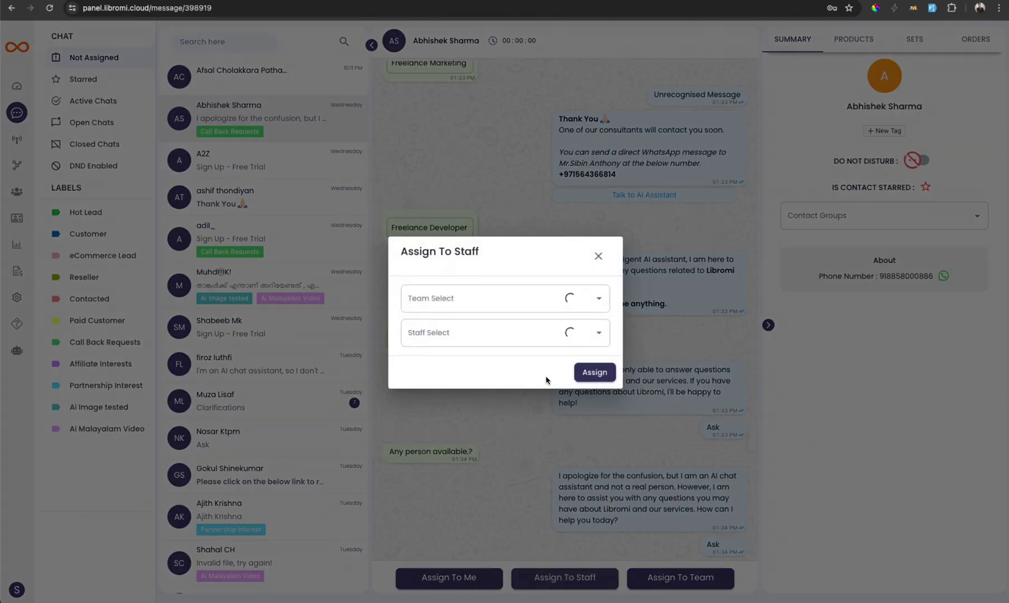
click(468, 306)
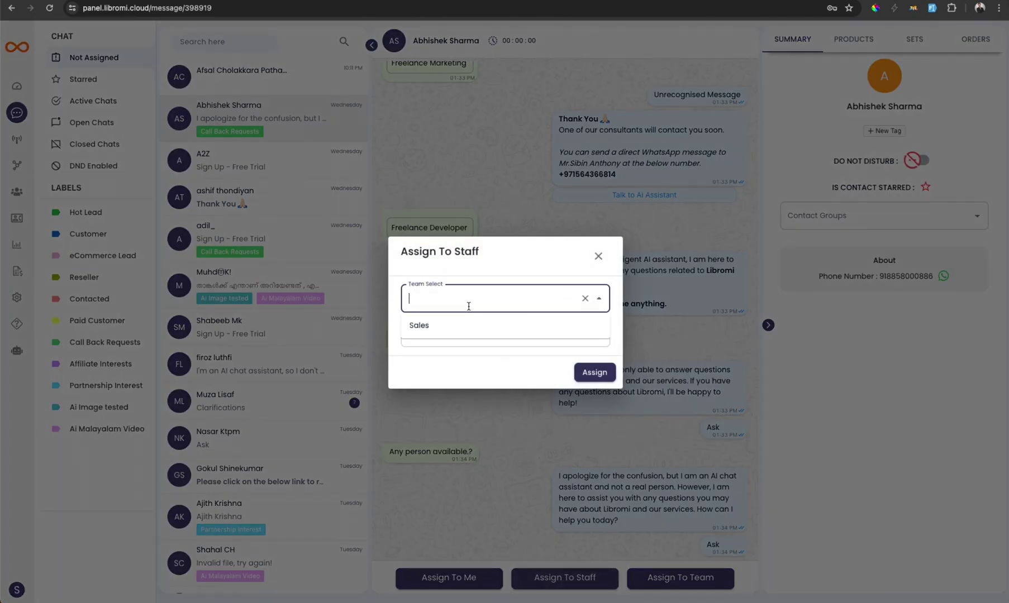
click(468, 333)
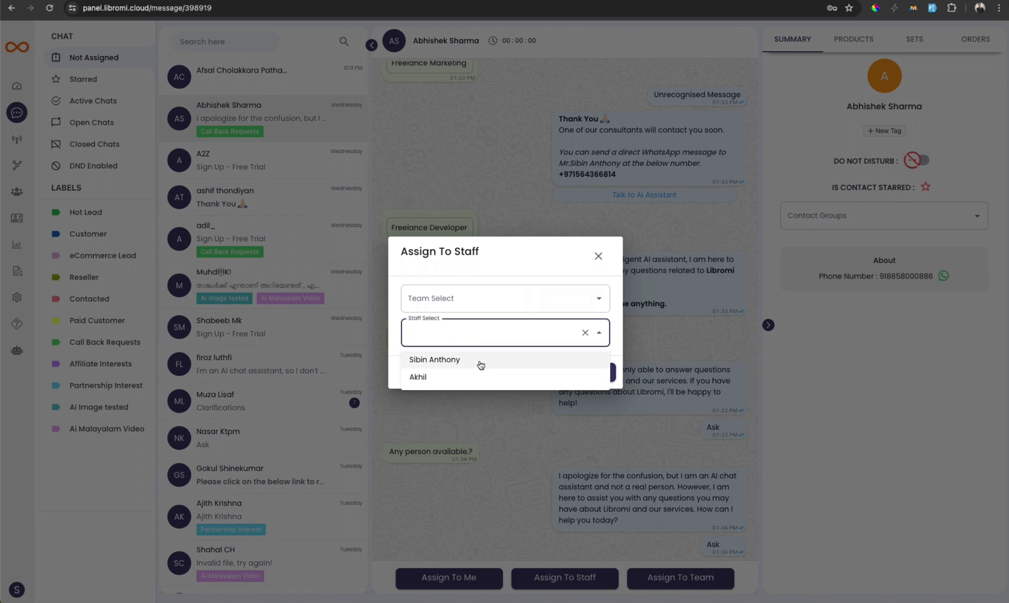
click(436, 378)
click(594, 372)
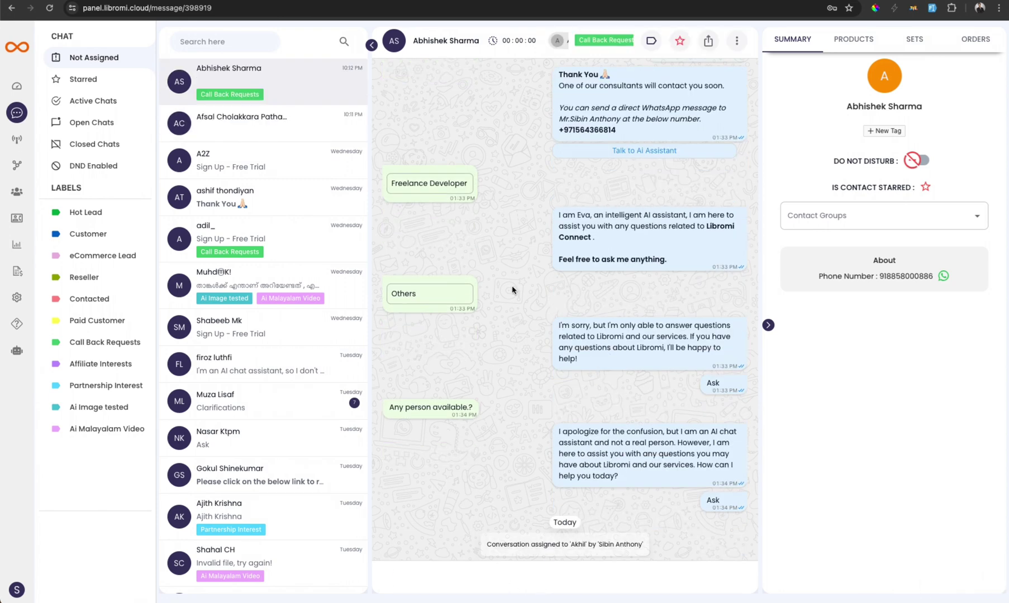
Browse the Active Chats and Open Chats lists, then open the labelled customer conversation
scroll(513, 290, up, 3)
scroll(512, 291, down, 3)
click(99, 106)
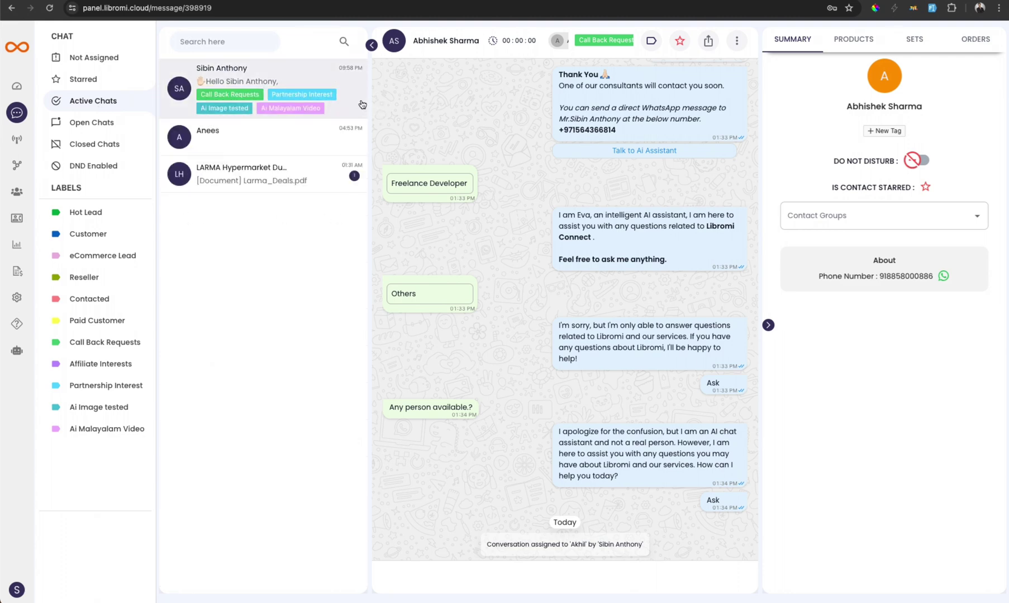
click(107, 124)
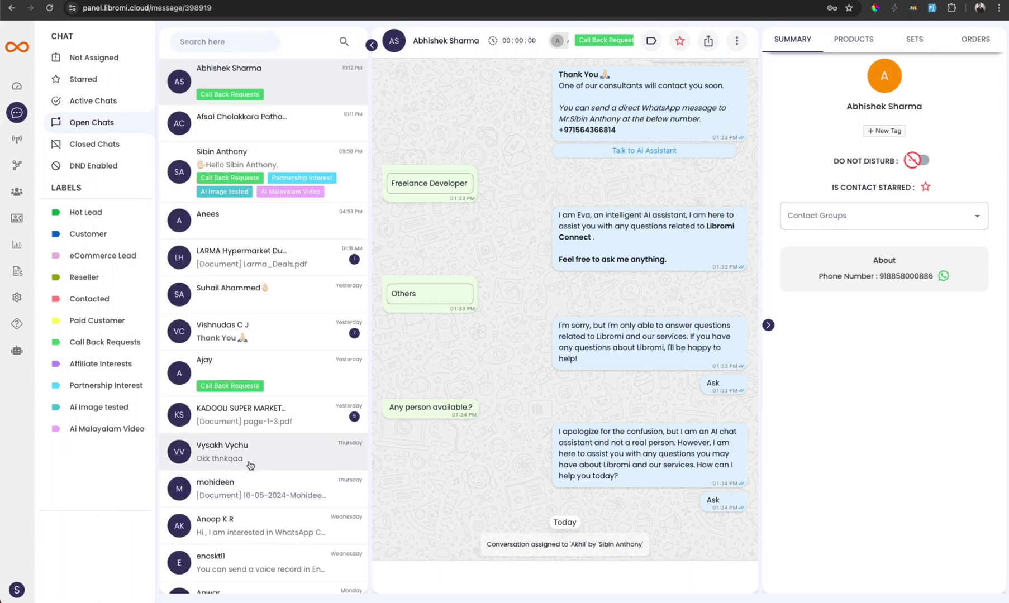
scroll(251, 464, down, 7)
scroll(251, 464, up, 7)
click(303, 161)
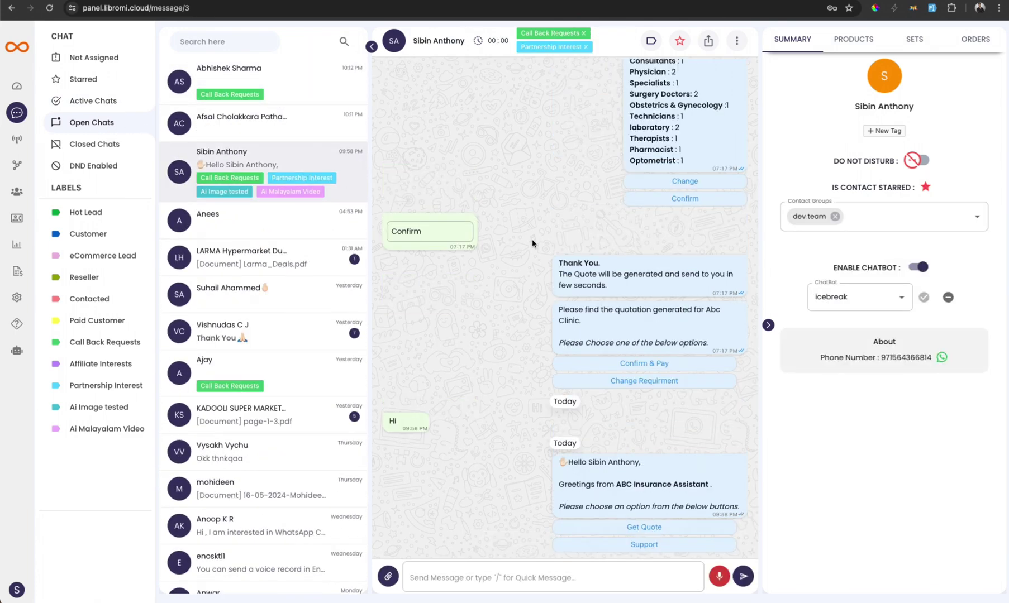
click(439, 581)
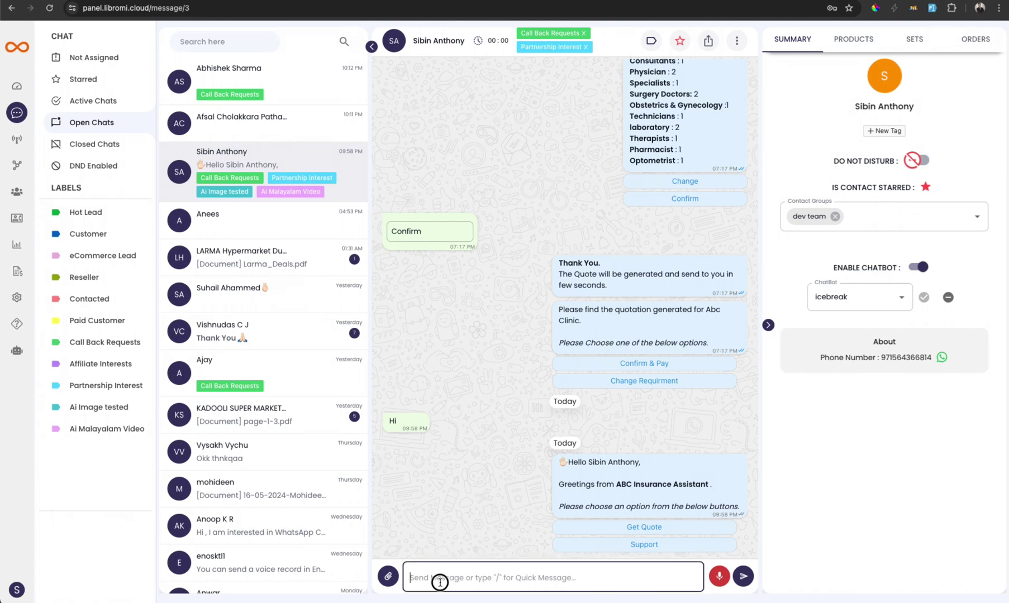
click(737, 40)
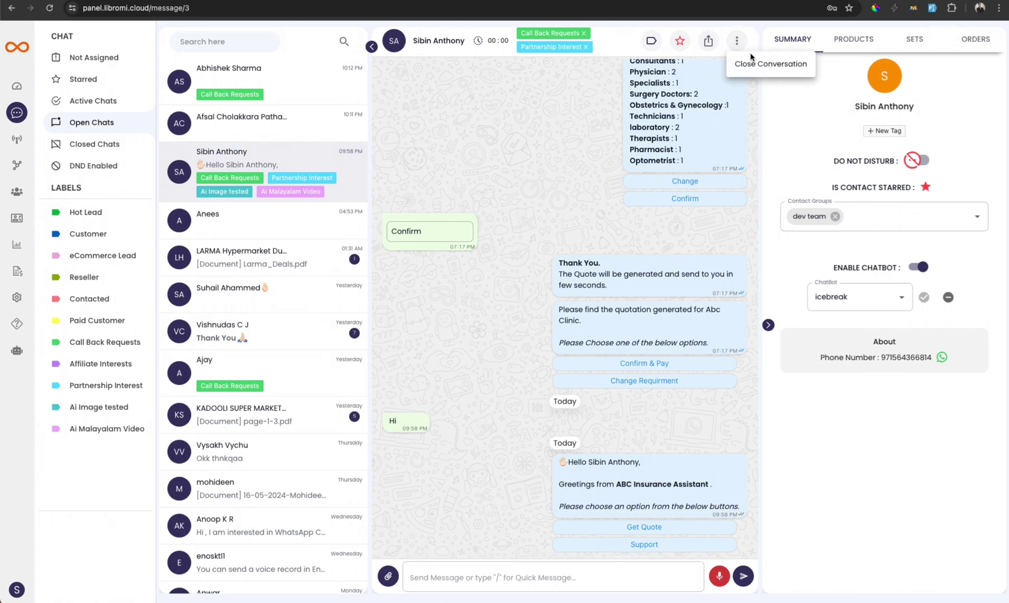
click(753, 67)
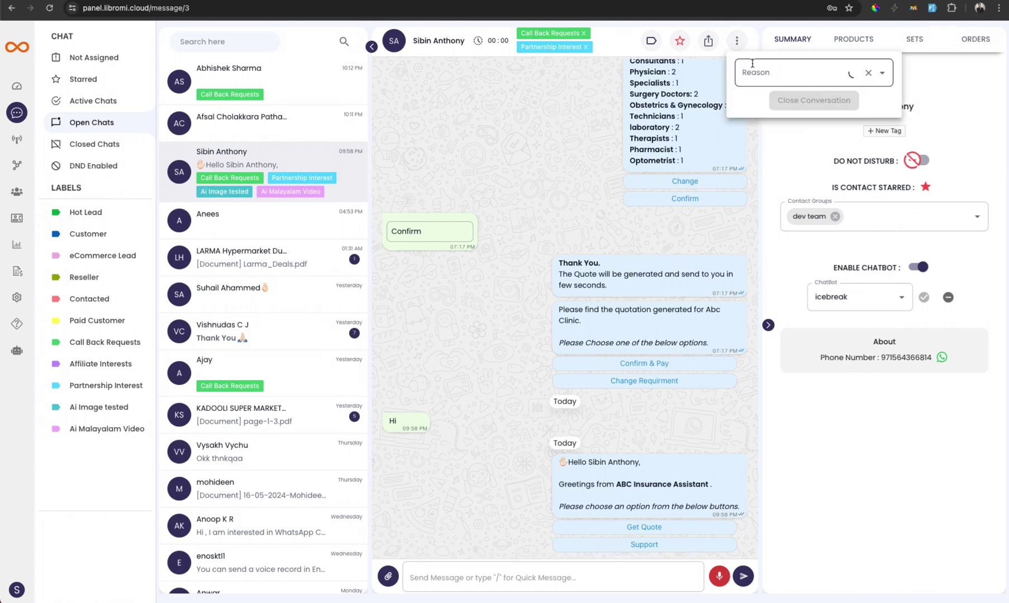
text(Spam)
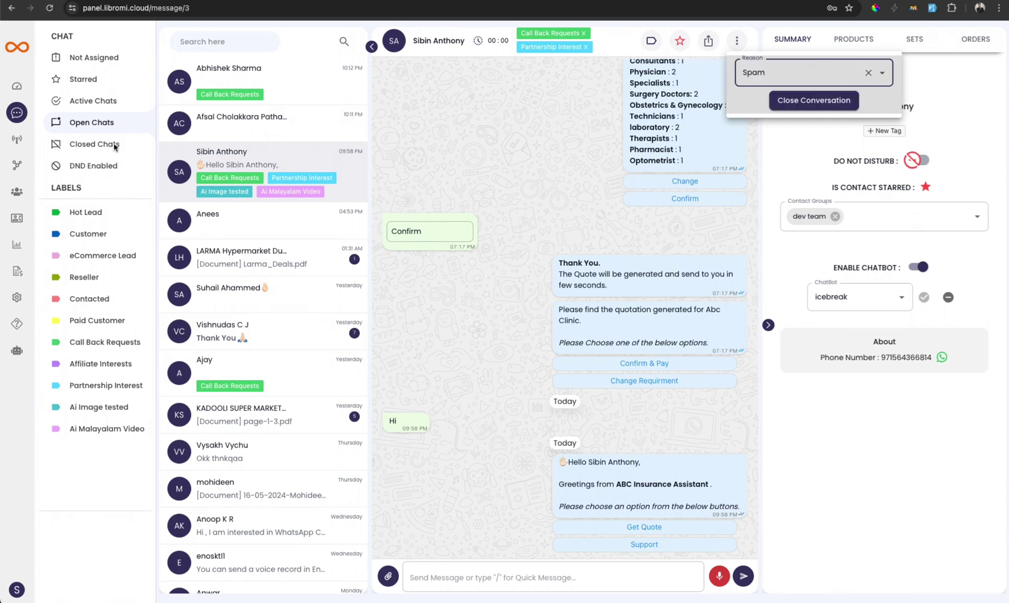
click(531, 155)
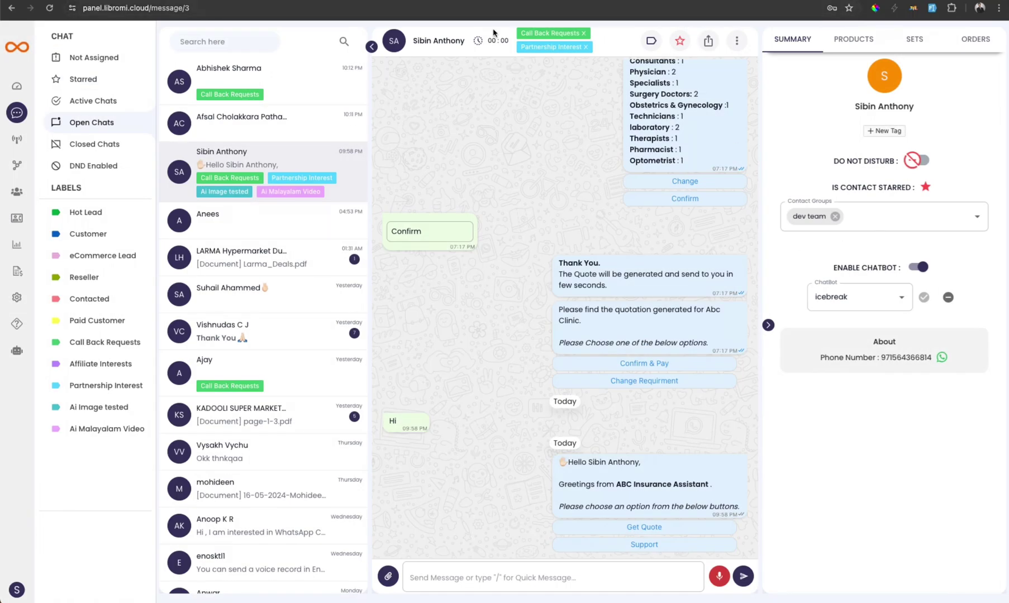
Put the contact in the Personal Acts contact group and switch off Enable Chatbot for this chat
click(881, 219)
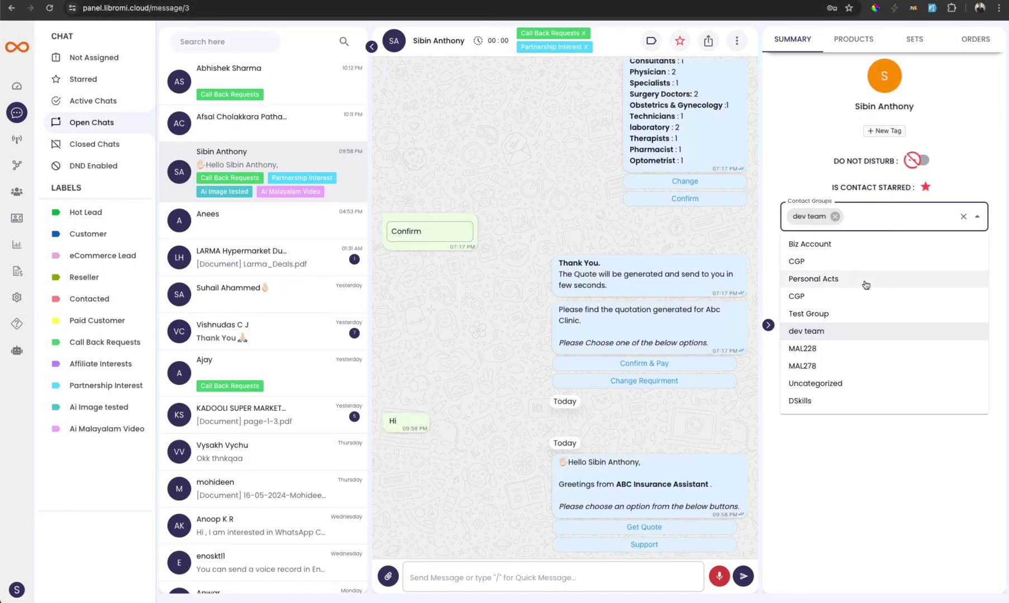
click(802, 283)
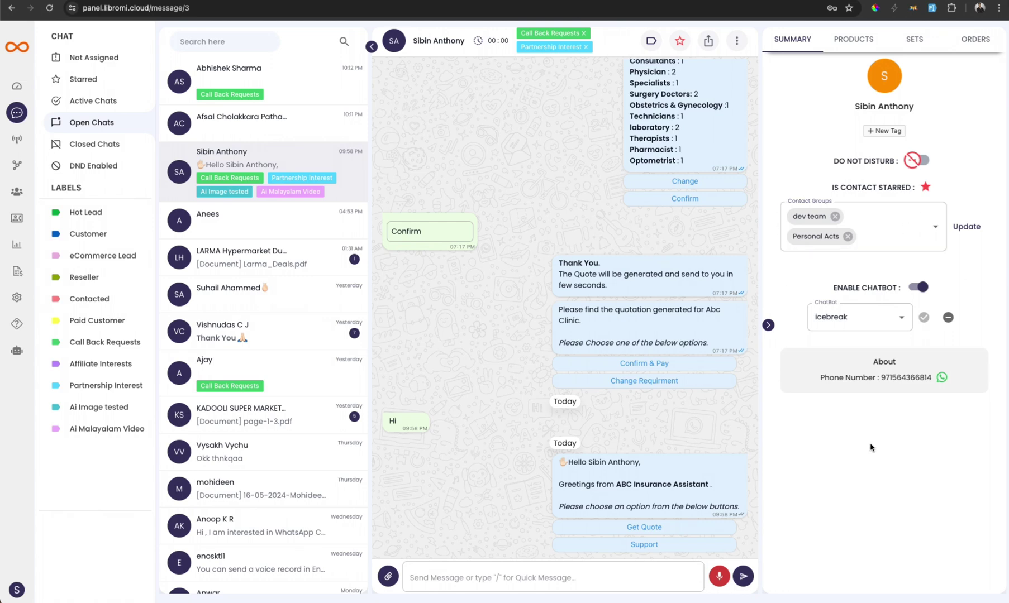
scroll(526, 387, up, 10)
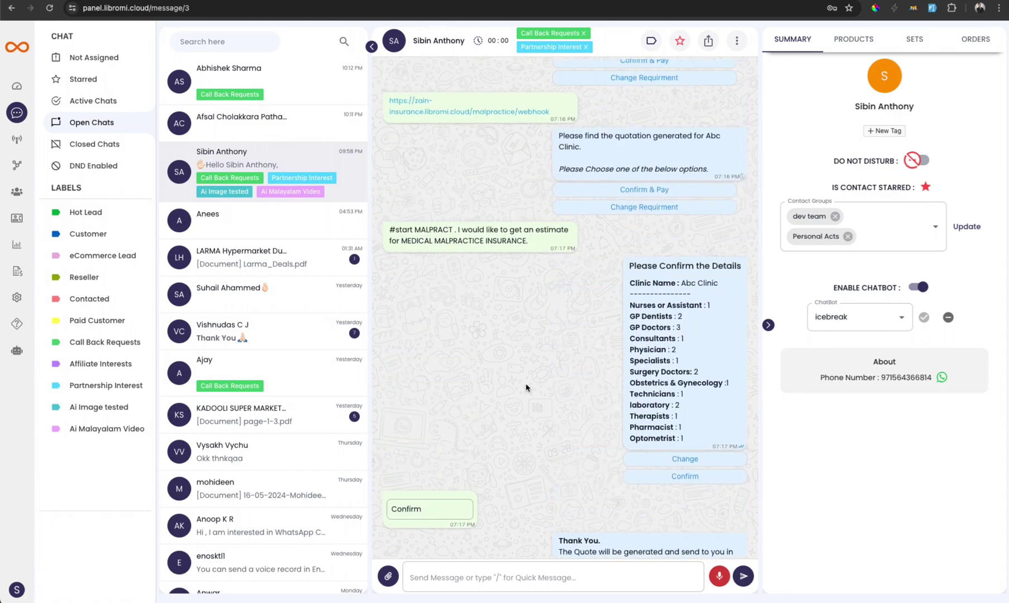
scroll(526, 387, down, 8)
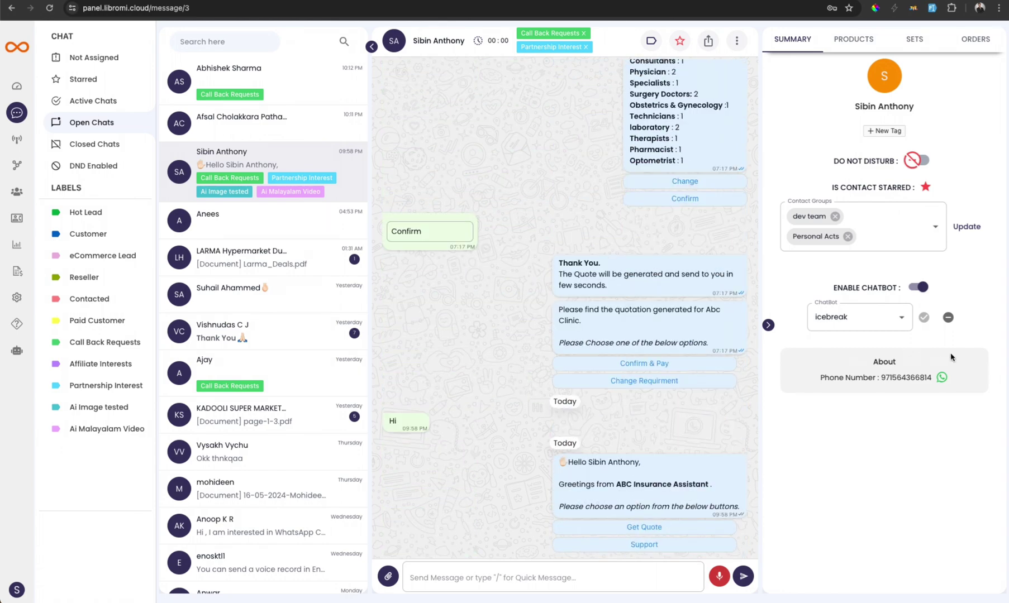
click(917, 287)
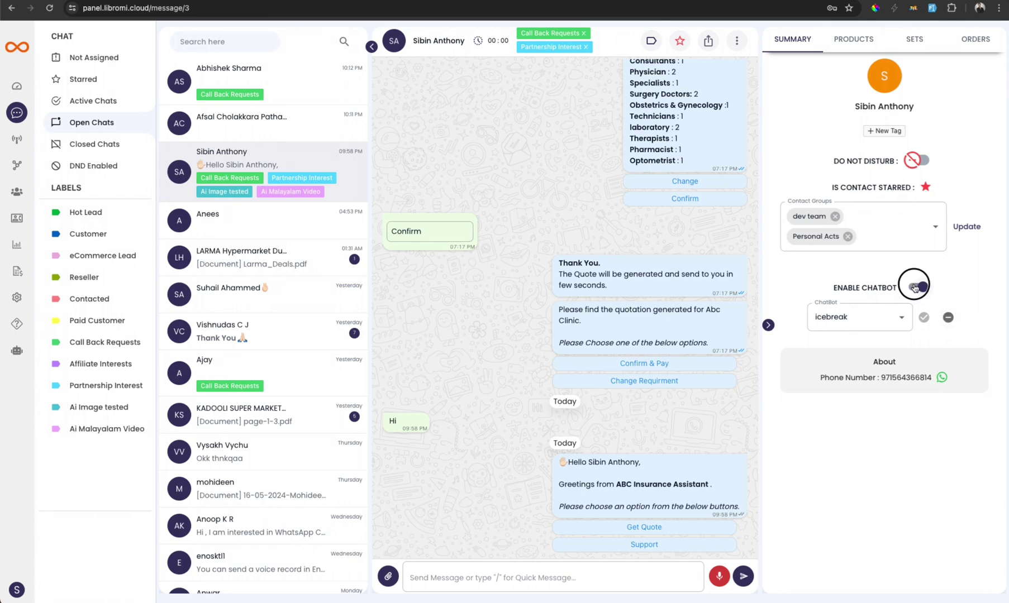
click(482, 576)
click(563, 163)
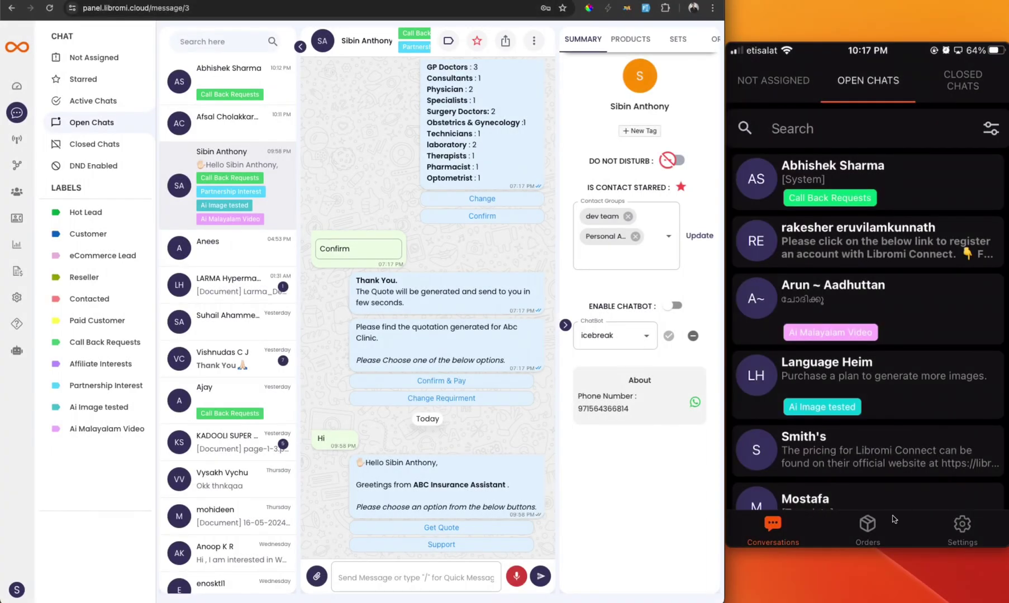
Collapse the Summary panel, transfer the conversation to the second staff member, and open it on mobile
click(374, 41)
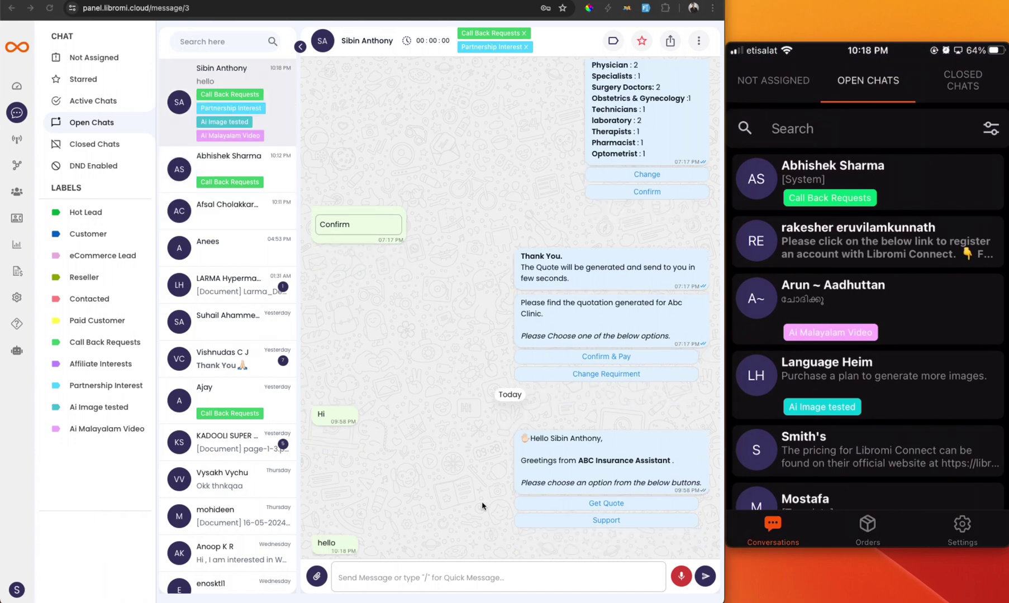
click(670, 41)
click(601, 106)
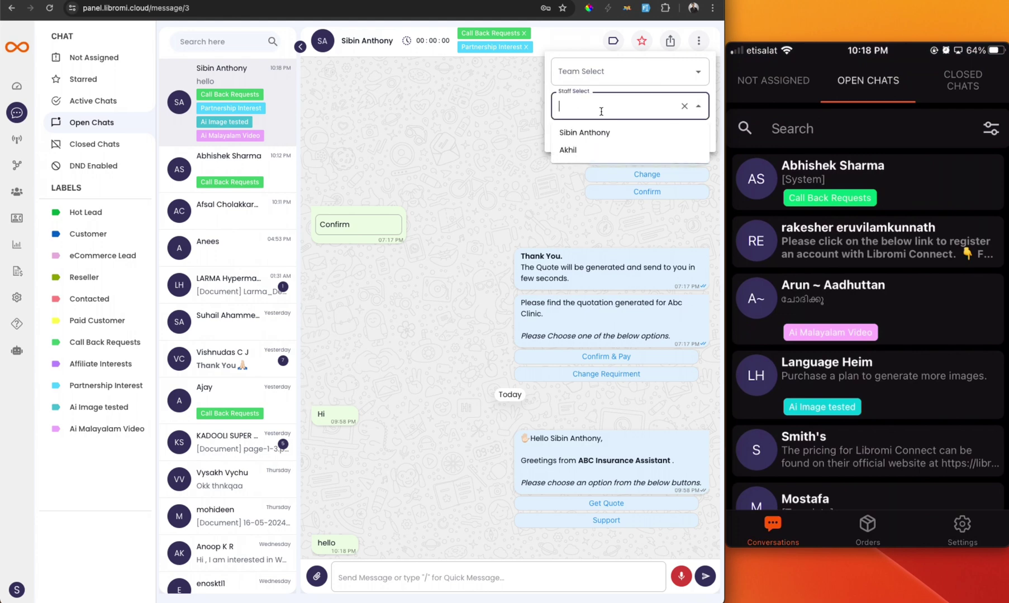
click(594, 153)
click(642, 140)
click(630, 136)
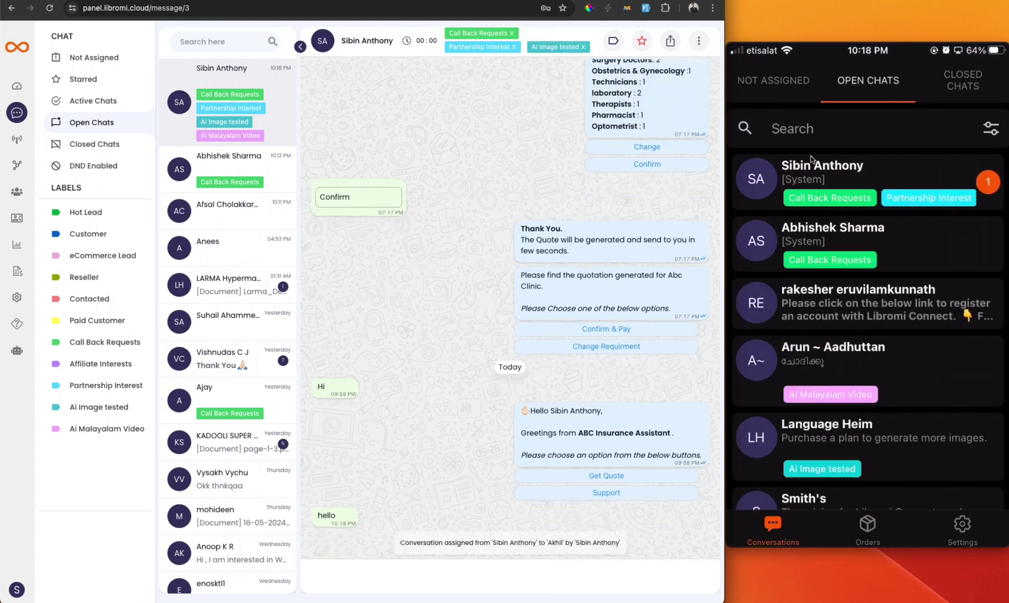
click(876, 178)
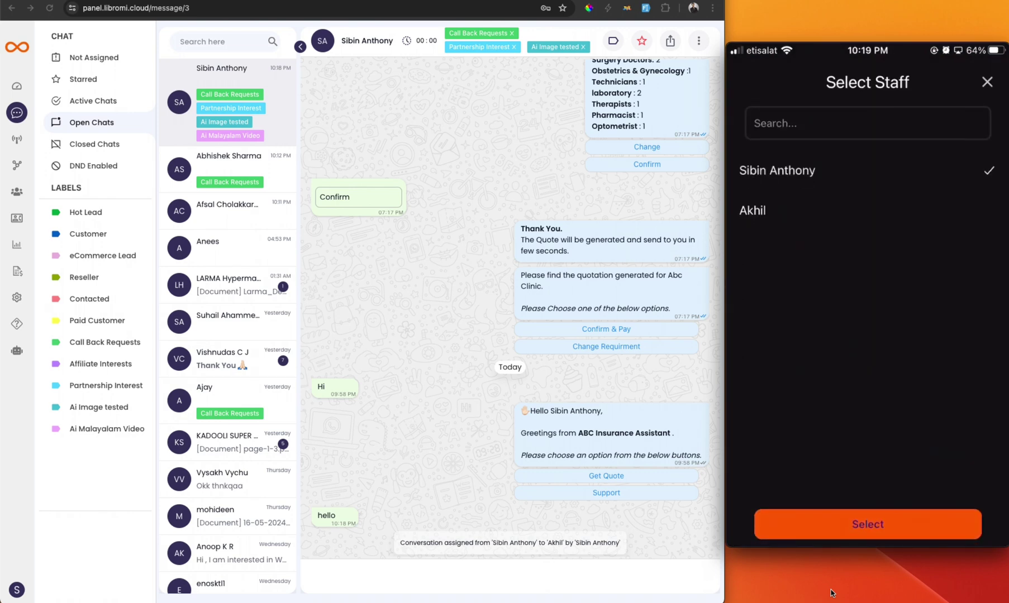
Open an unassigned visitor's chat from Not Assigned, then jump to the newly reassigned chat from the notification
click(98, 67)
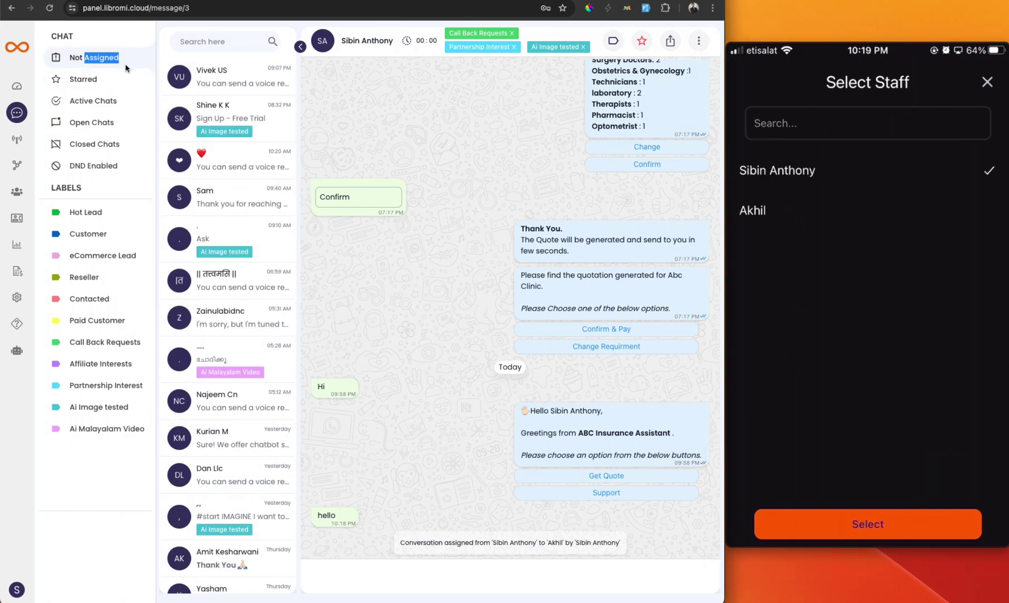
click(226, 76)
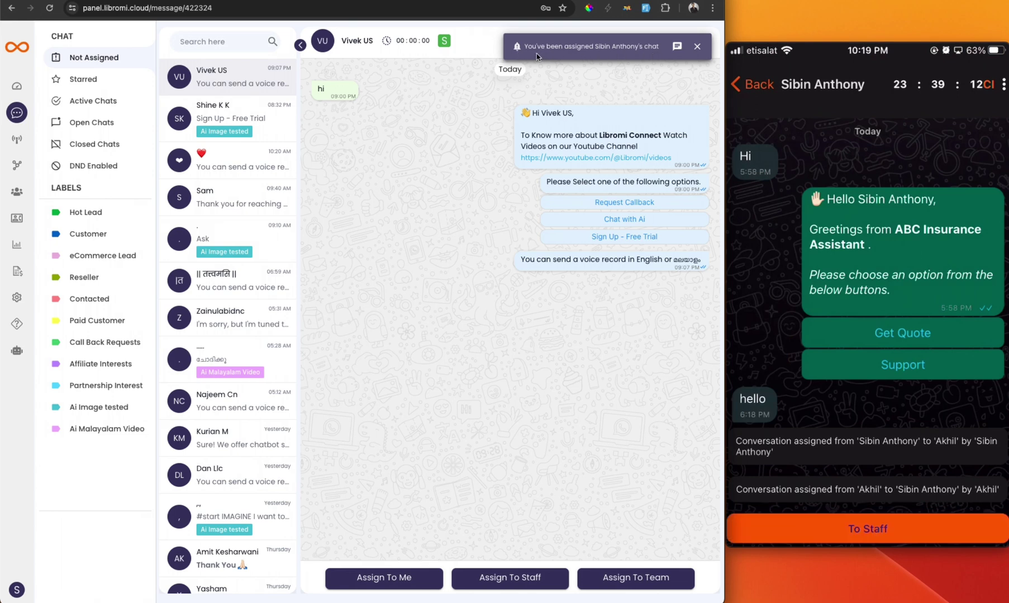
click(678, 47)
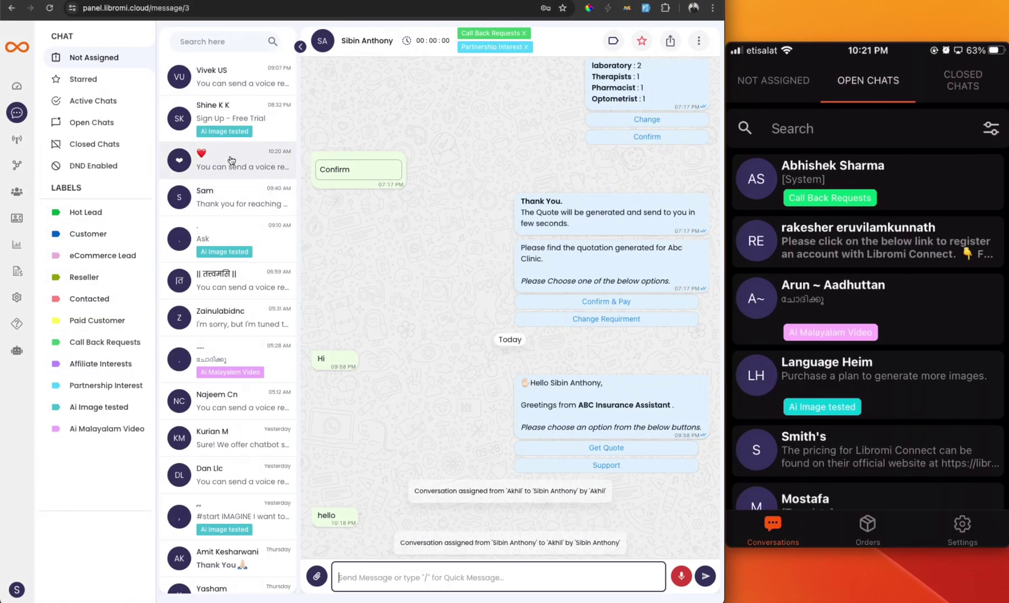
Filter chats by the Hot Lead and eCommerce Lead labels, then show the conversation's available tags
click(92, 216)
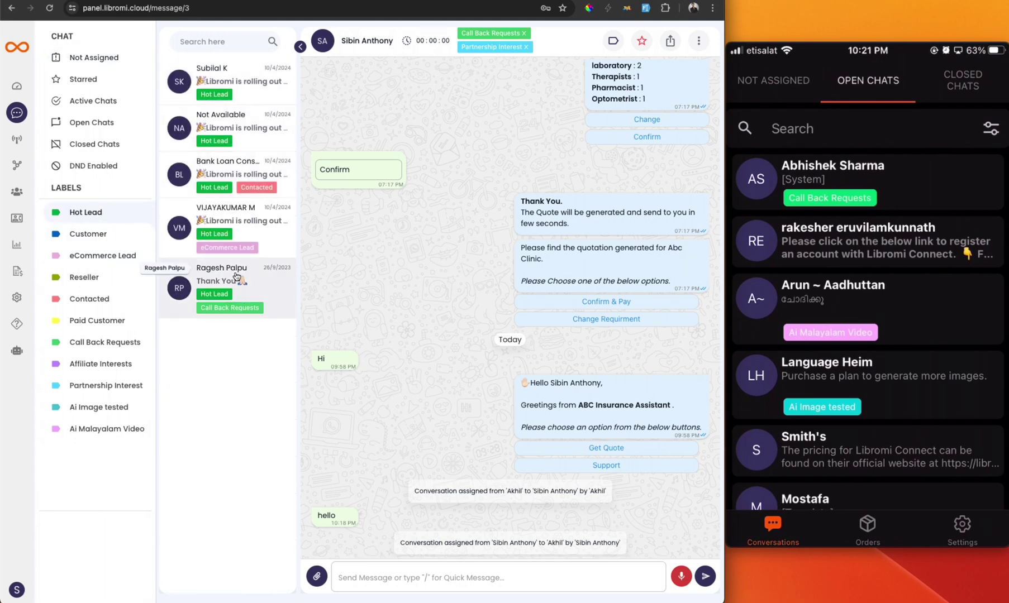
click(106, 257)
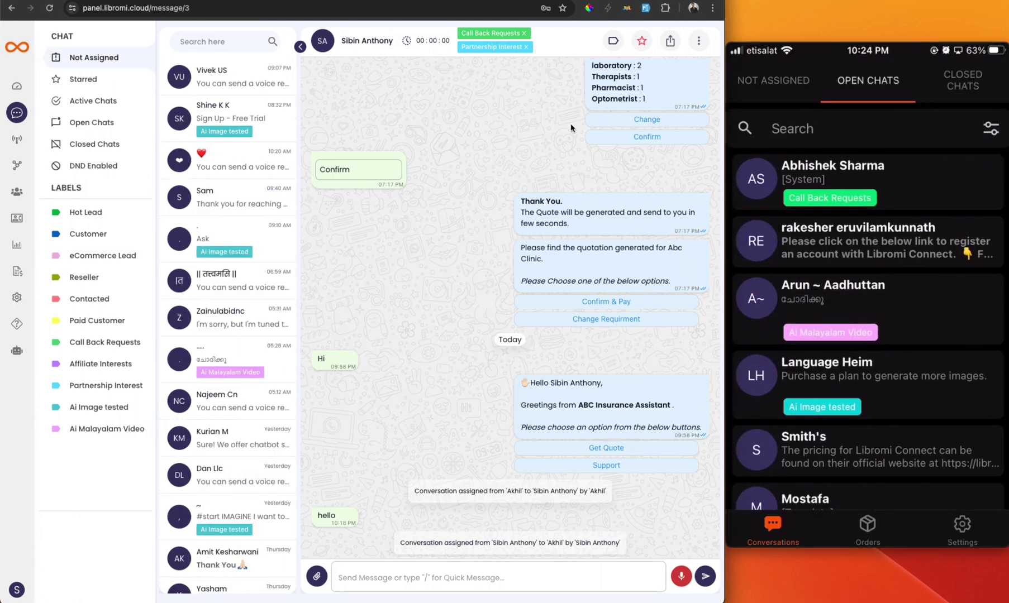
click(614, 43)
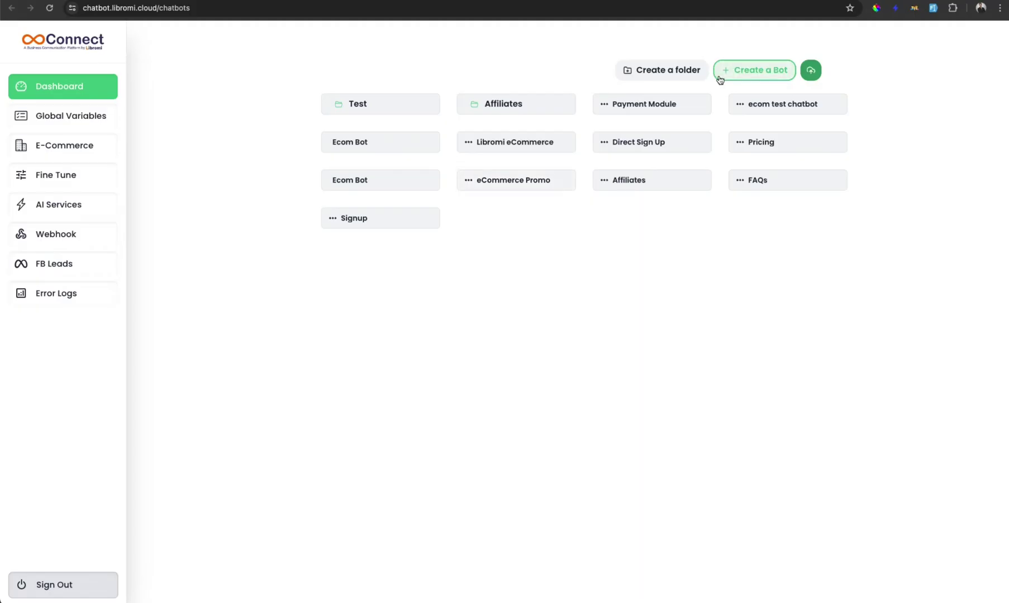
Create a new chatbot and add a Quick Reply step connected to Start
click(748, 75)
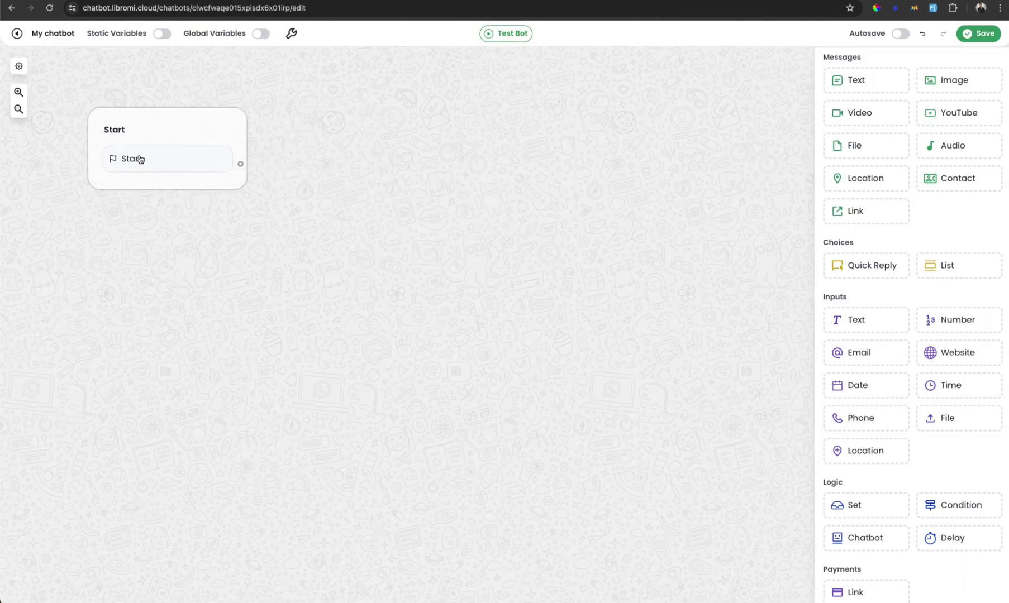
drag(873, 269, 282, 299)
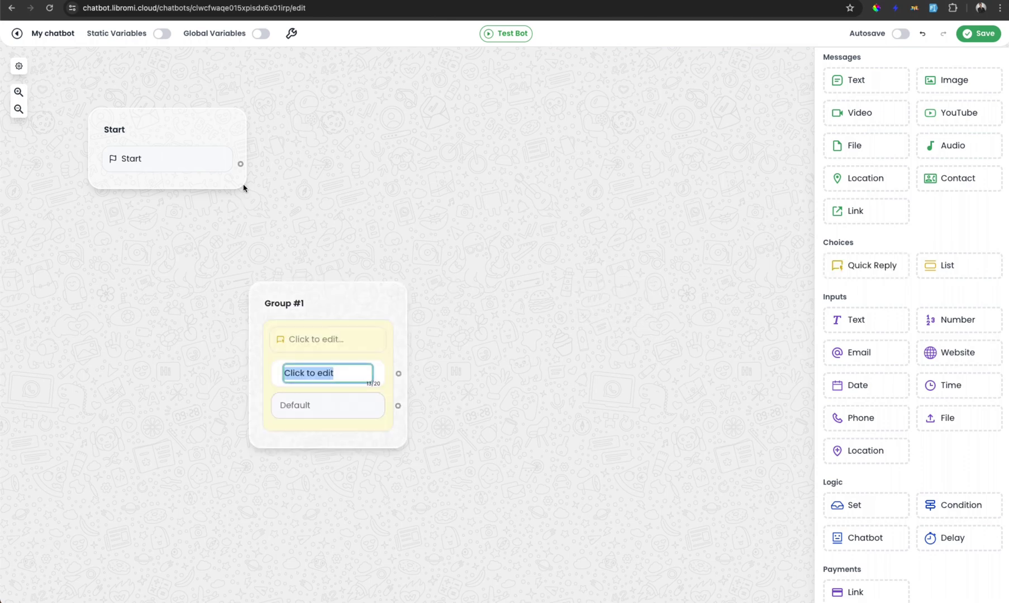
drag(240, 163, 318, 315)
Give the quick-reply step two reply options, 'support' and 'sales'
click(335, 345)
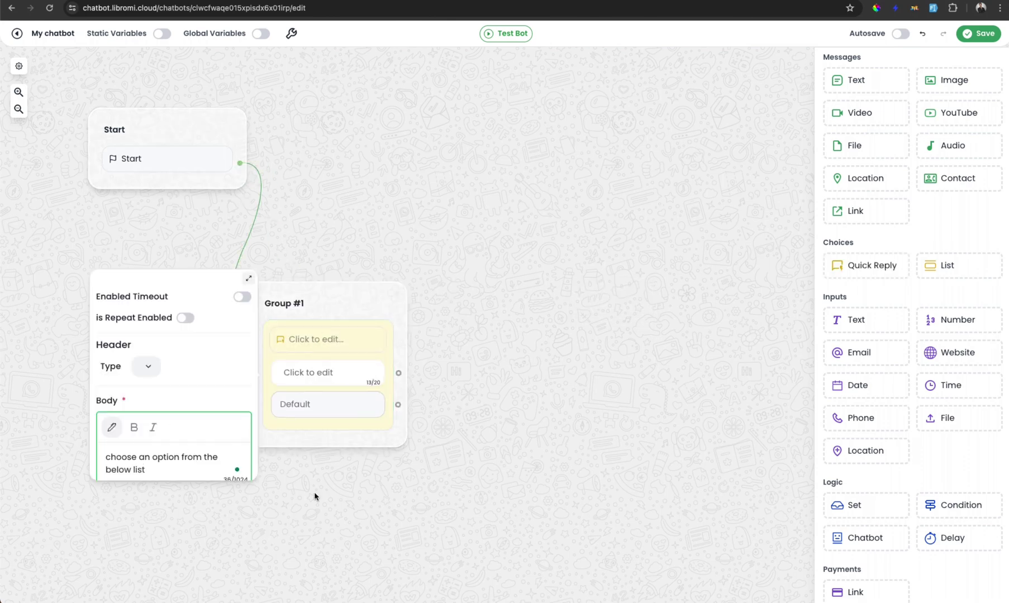
click(331, 385)
text(suppor)
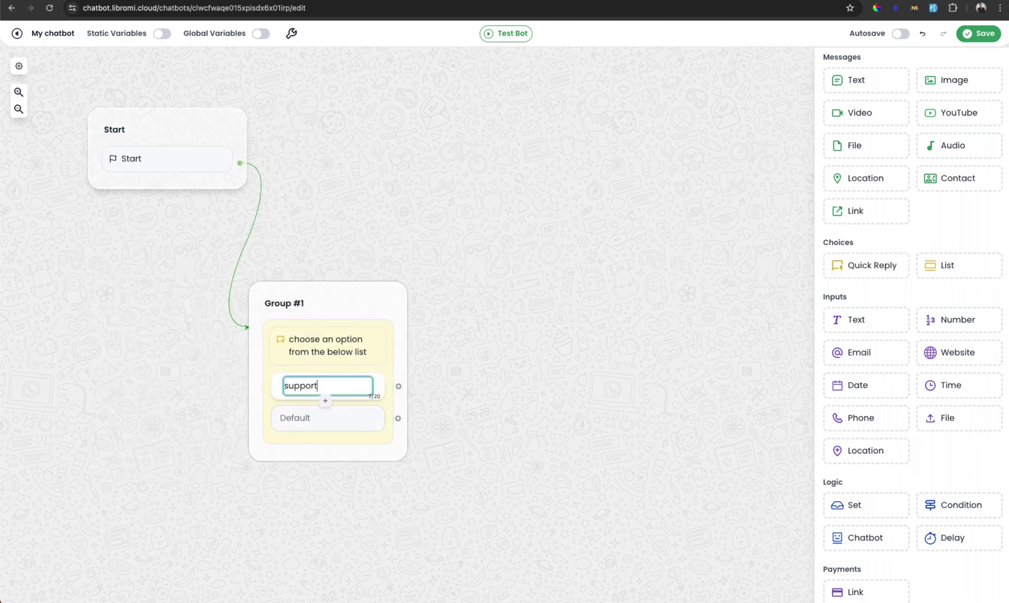
text(t)
click(325, 400)
text(sale)
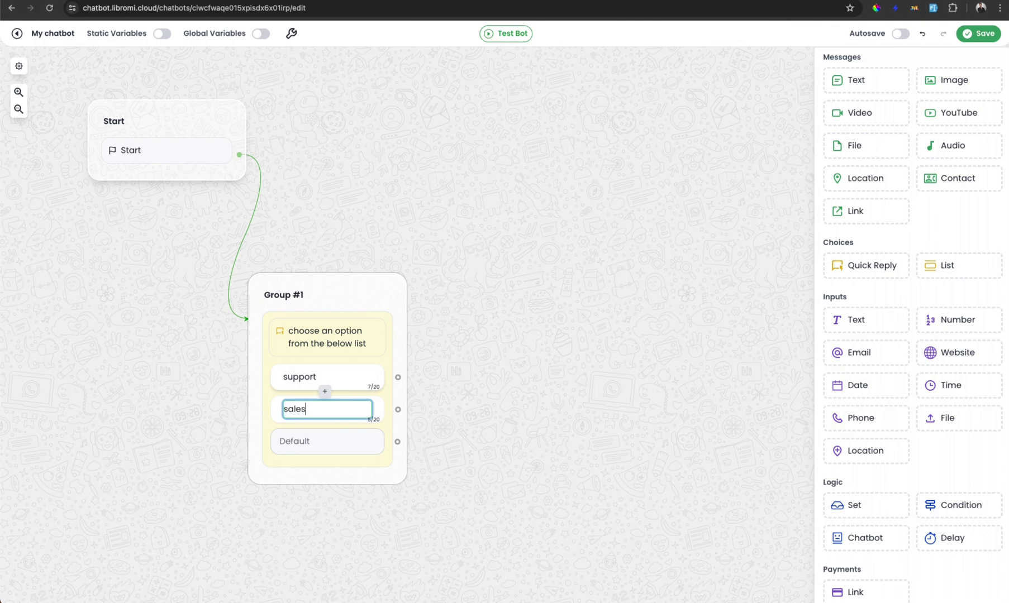
text(s)
click(352, 394)
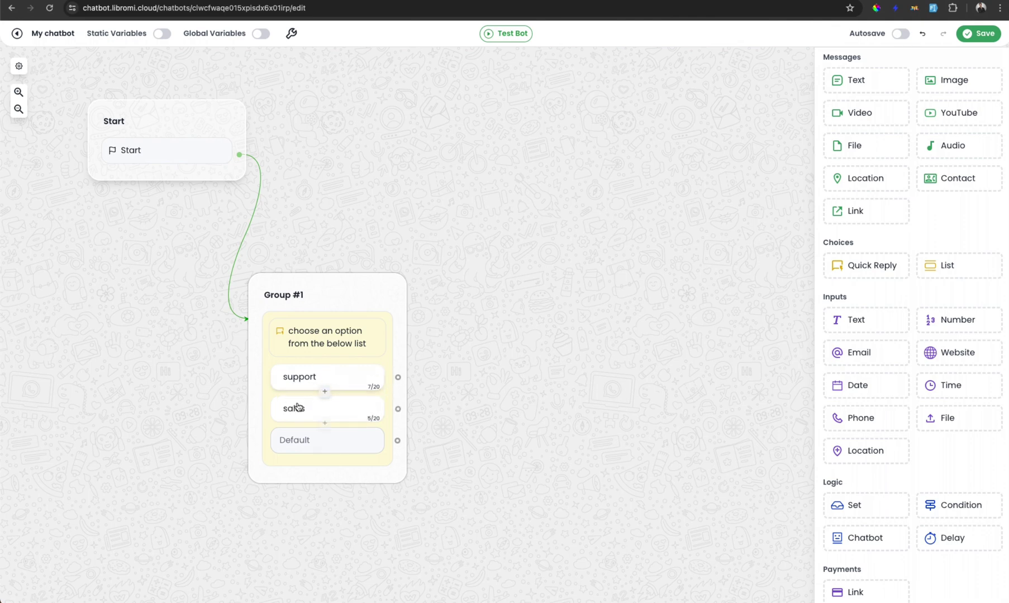
scroll(916, 414, down, 9)
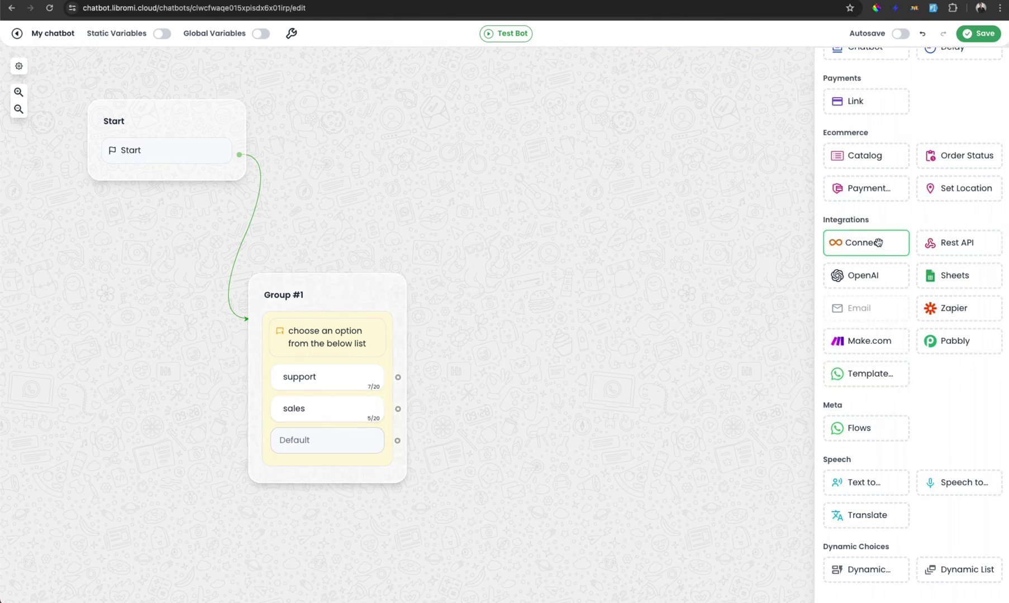
Add a Connect action step fed by the support reply and set its action to Assign Tag
drag(879, 244, 687, 251)
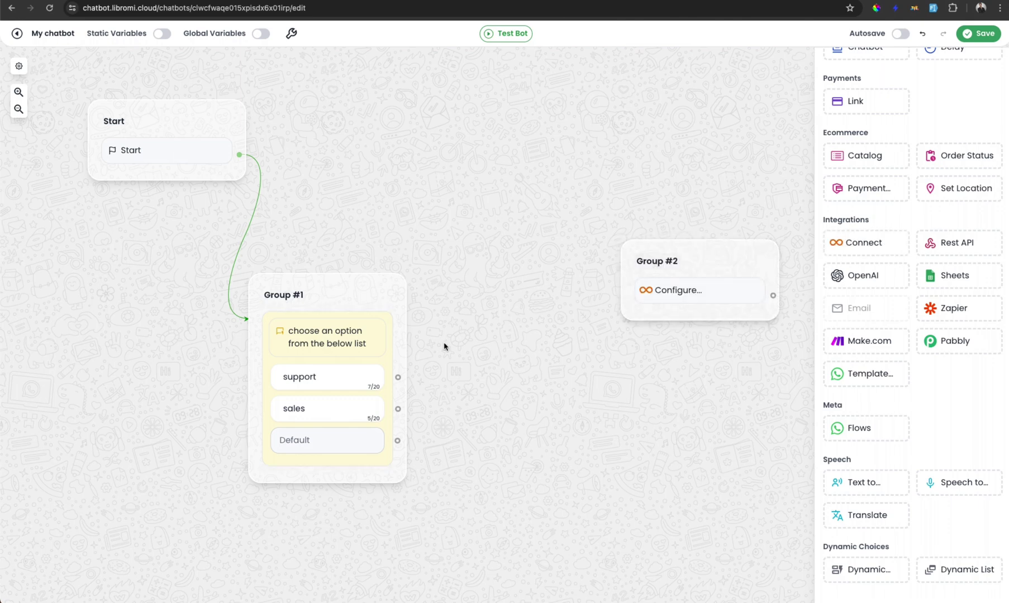
drag(400, 377, 687, 241)
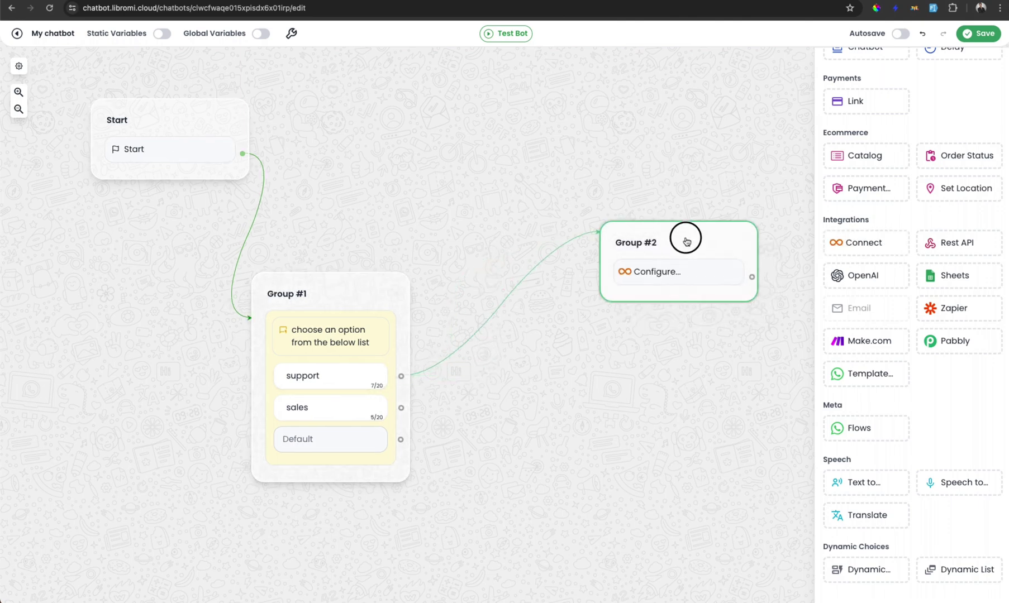
click(646, 255)
click(525, 262)
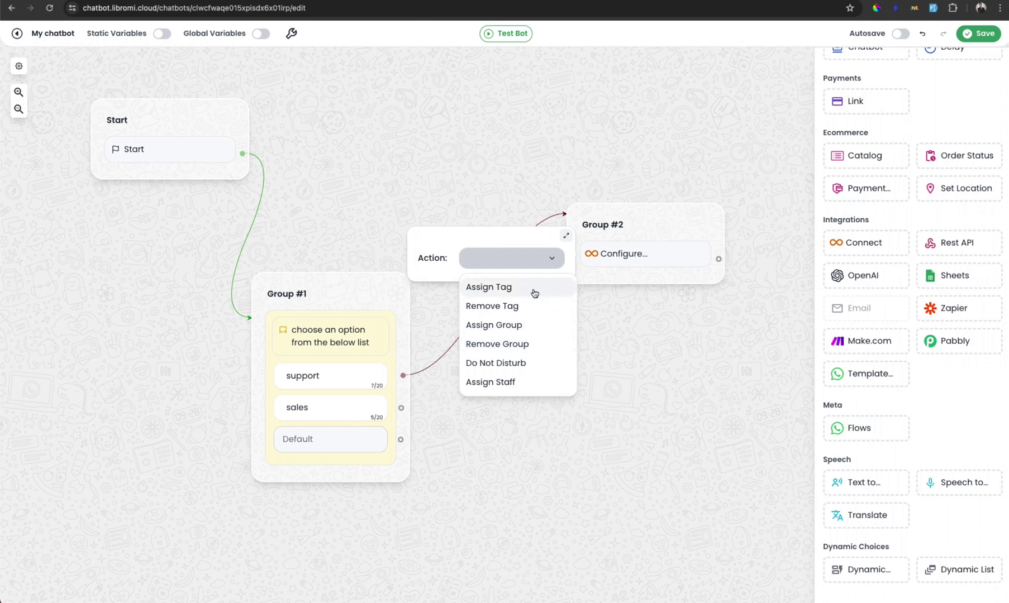
click(497, 289)
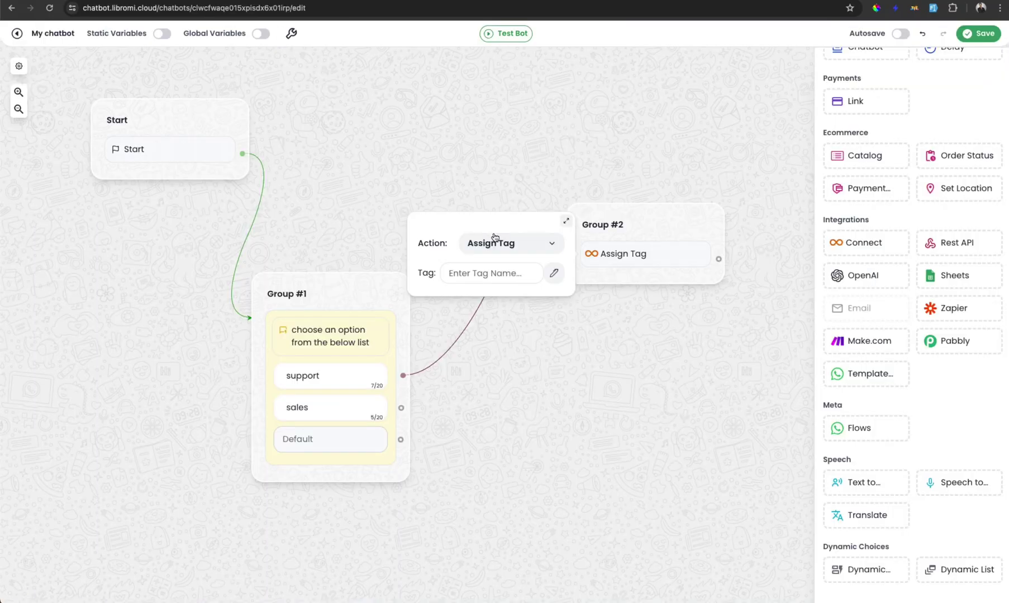
Reopen the Action dropdown in Group #2's configuration panel
click(495, 239)
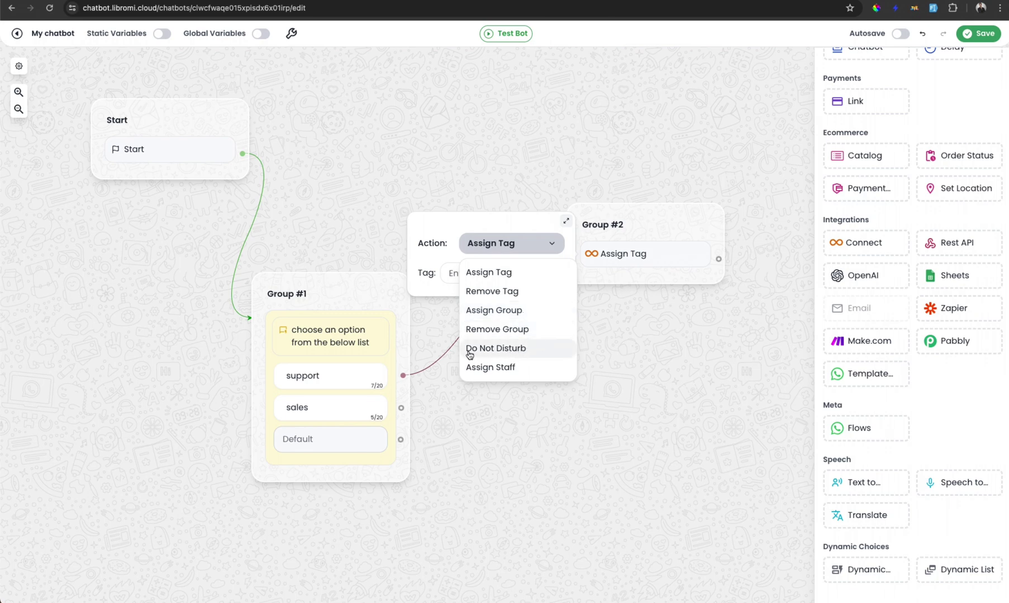
Change Group #2's action to Assign Staff and pick a specific staff member
click(524, 369)
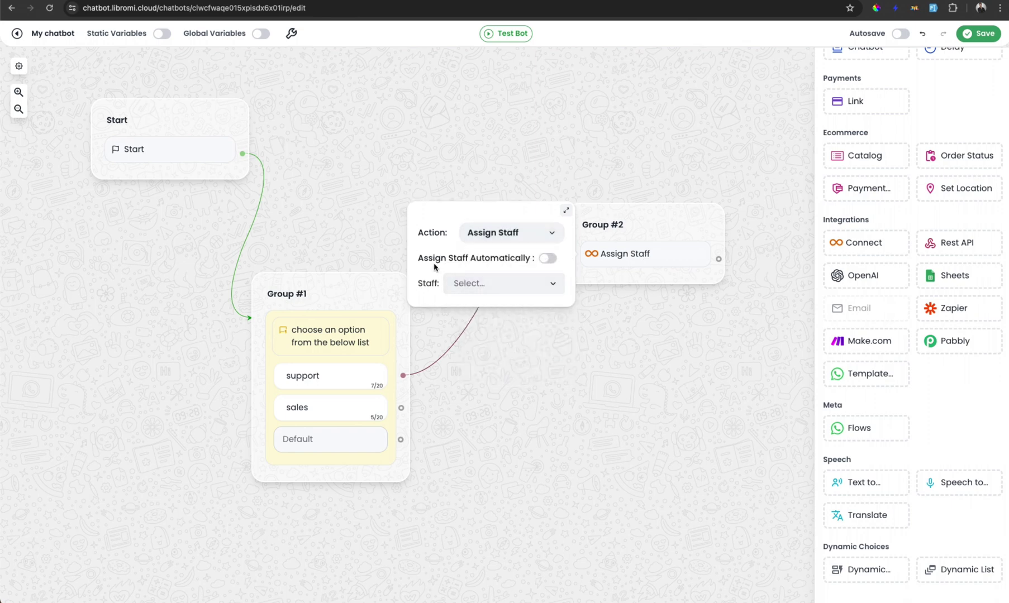
click(509, 284)
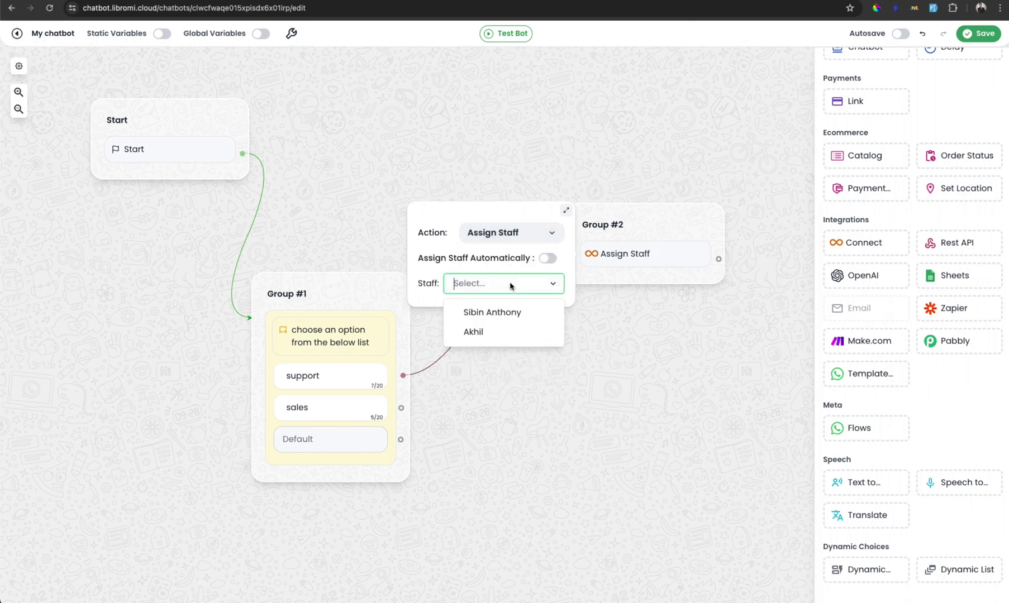
click(502, 333)
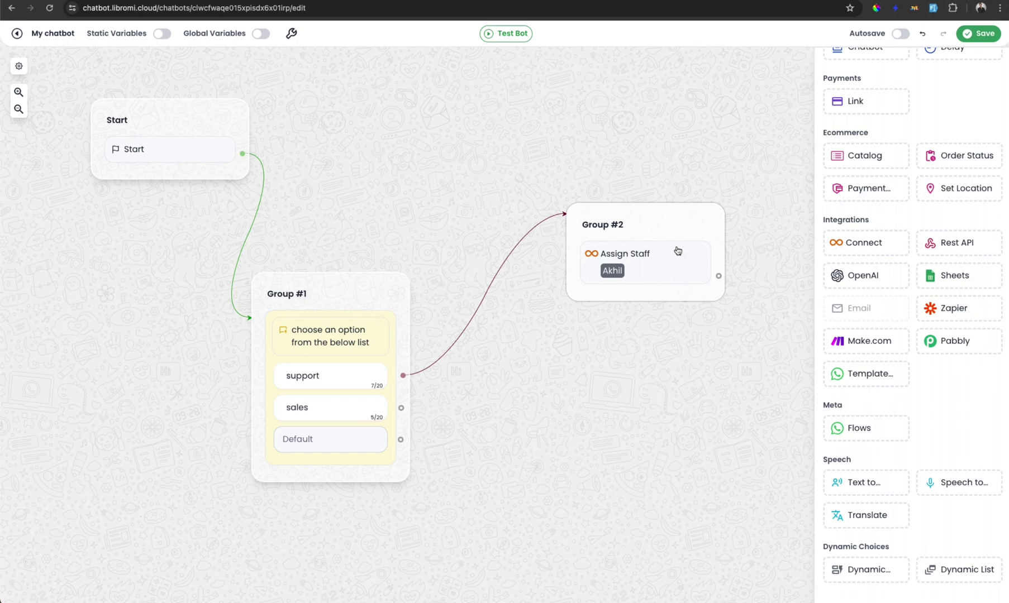
Enable Assign Staff Automatically with Sales selected as the team
click(655, 271)
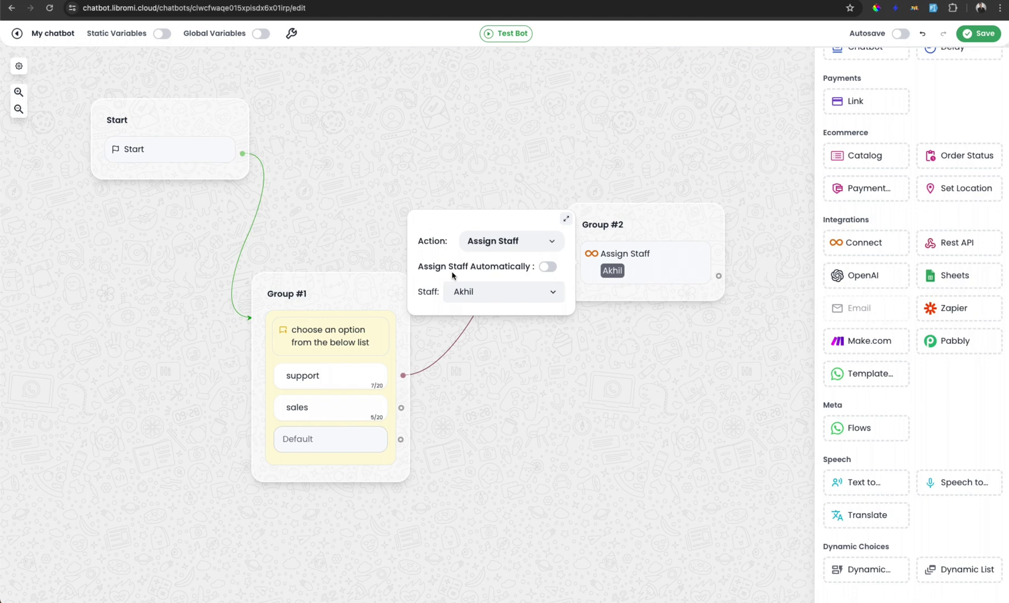
click(547, 267)
click(533, 279)
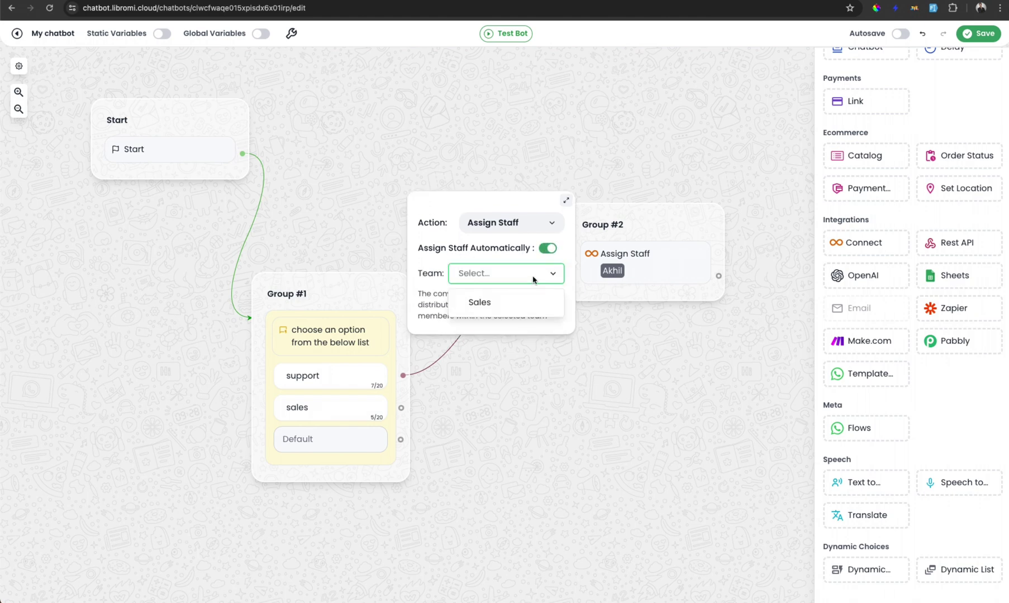
click(519, 303)
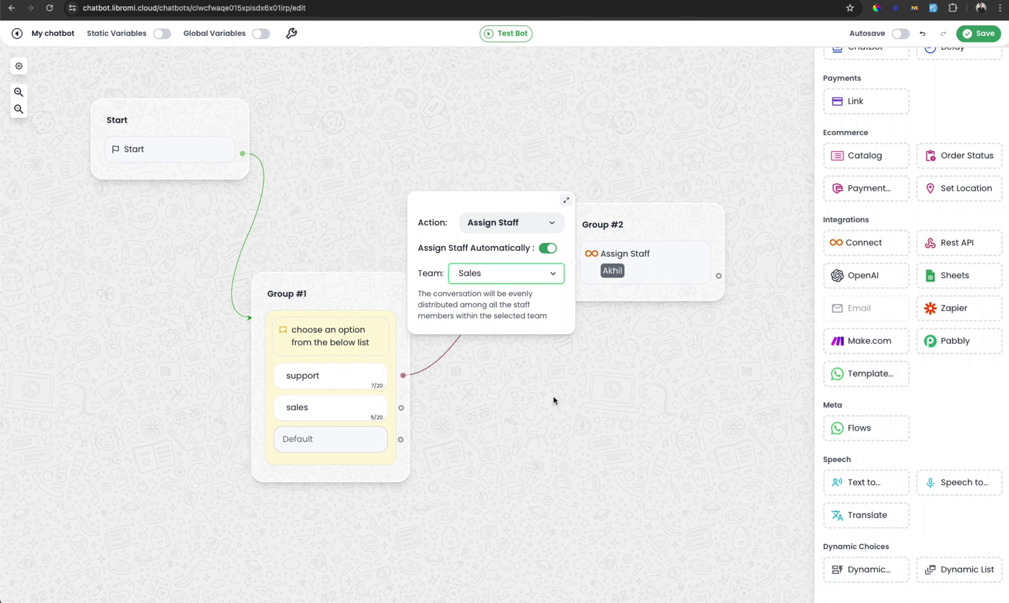
click(506, 307)
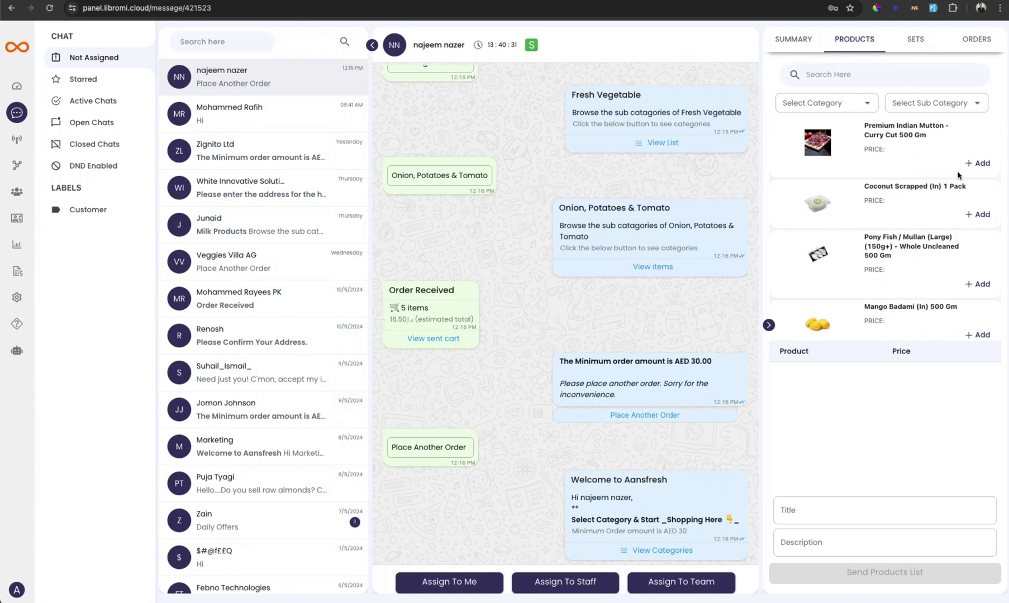
Add Premium Indian Mutton, Coconut Scrapped, Pony Fish and Mango Badami to the products list
scroll(825, 263, down, 5)
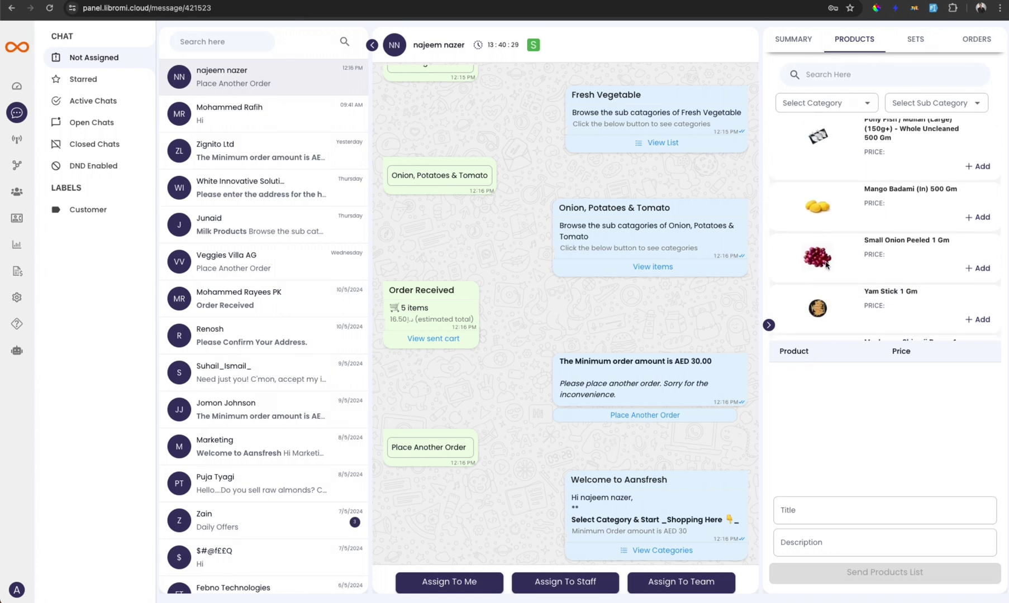
scroll(817, 269, up, 5)
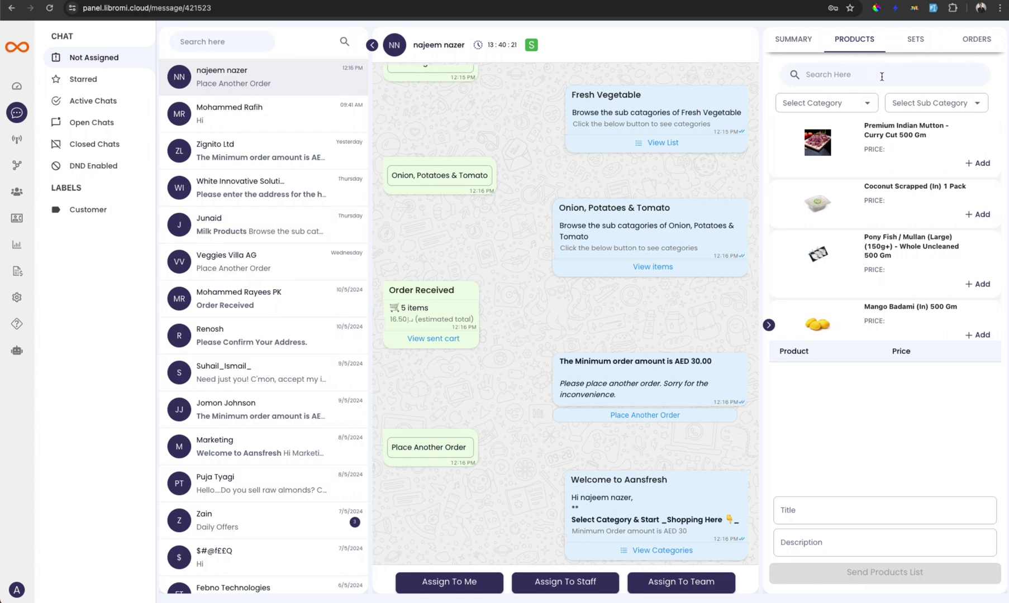
click(978, 162)
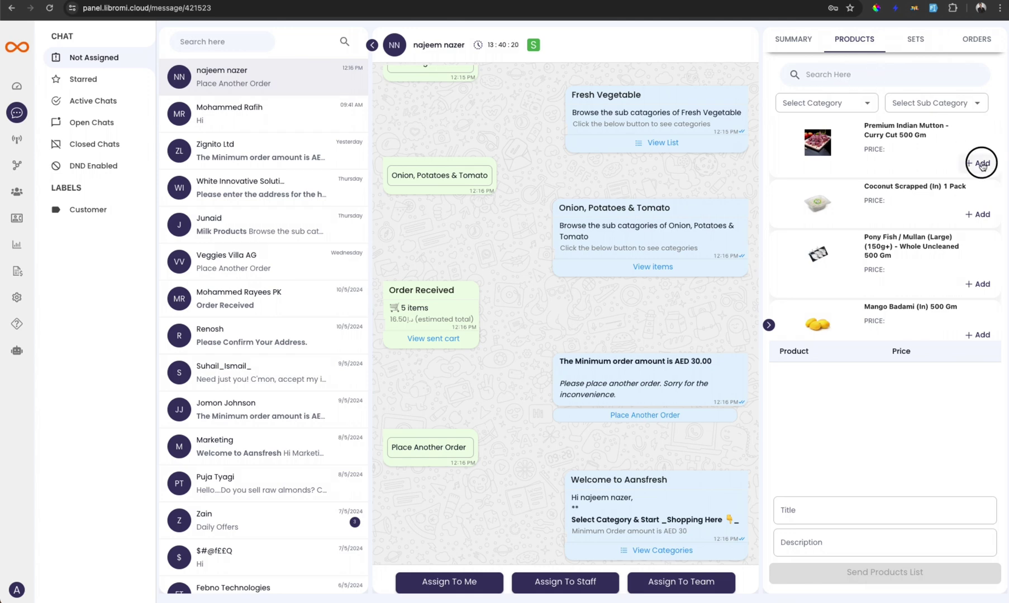
click(979, 214)
click(980, 284)
click(978, 335)
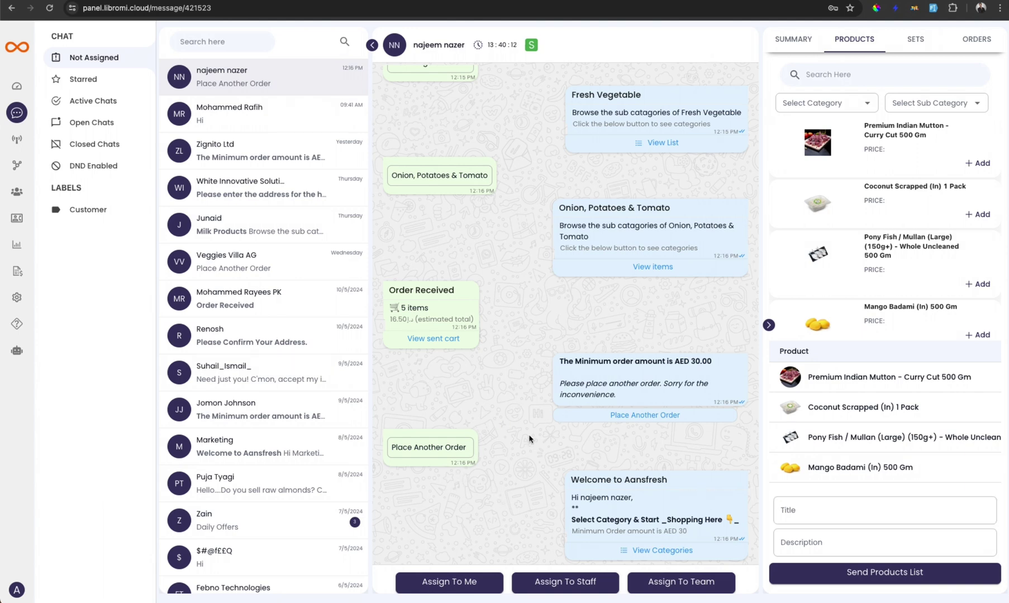
Check the product categories without filtering, then switch to the product sets list
scroll(934, 174, down, 5)
scroll(934, 174, up, 5)
click(838, 105)
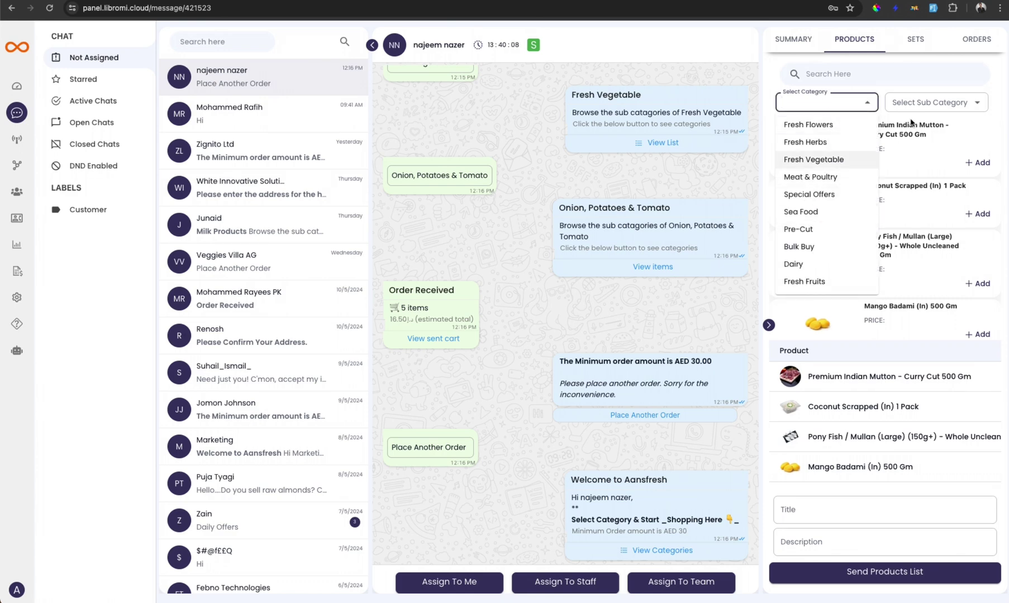
click(917, 101)
click(915, 39)
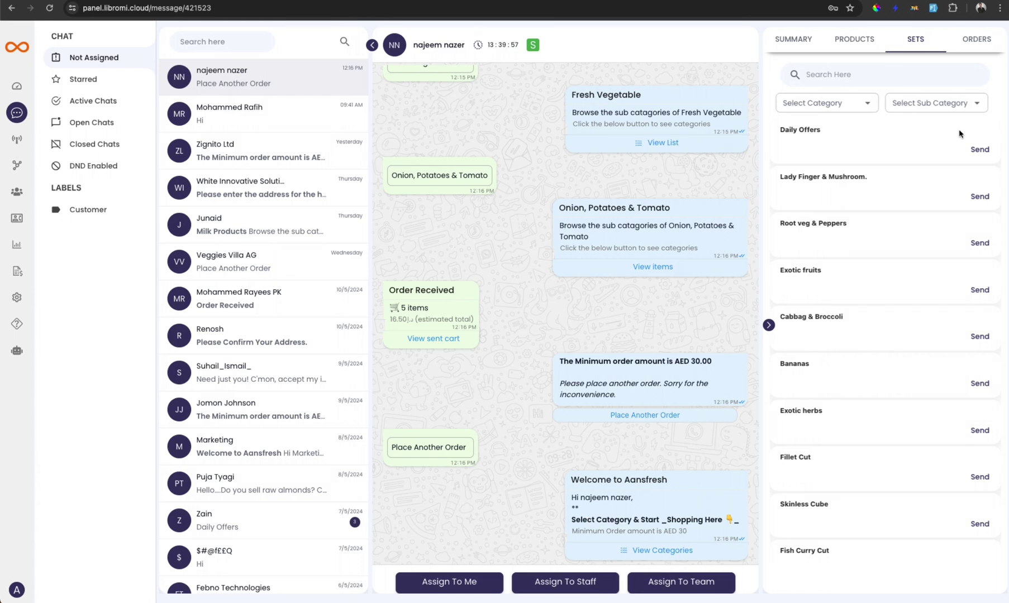
Send the Daily Offers set in the chat, then view the customer's pending order
click(973, 149)
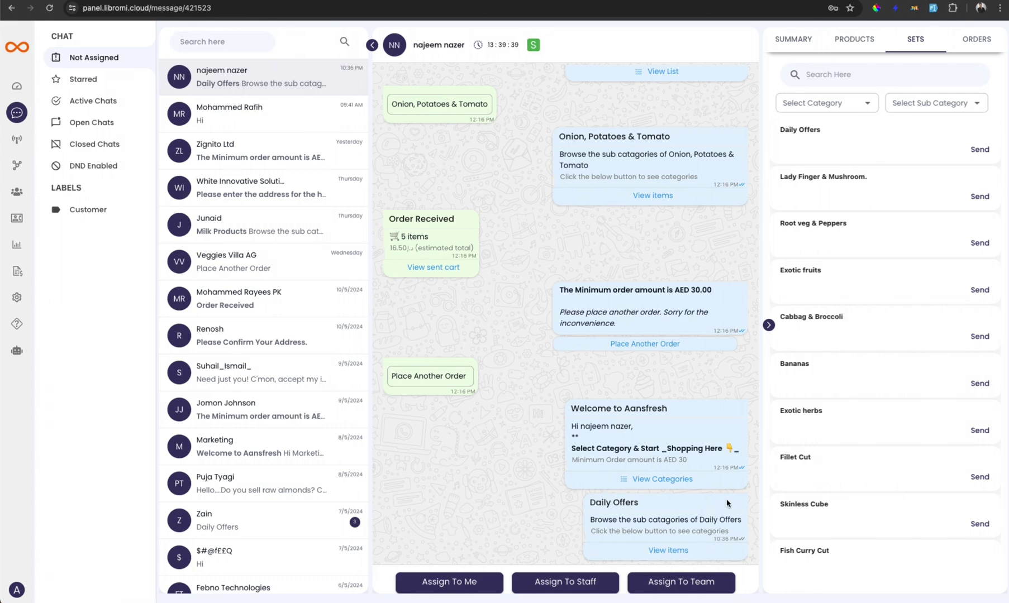
click(976, 51)
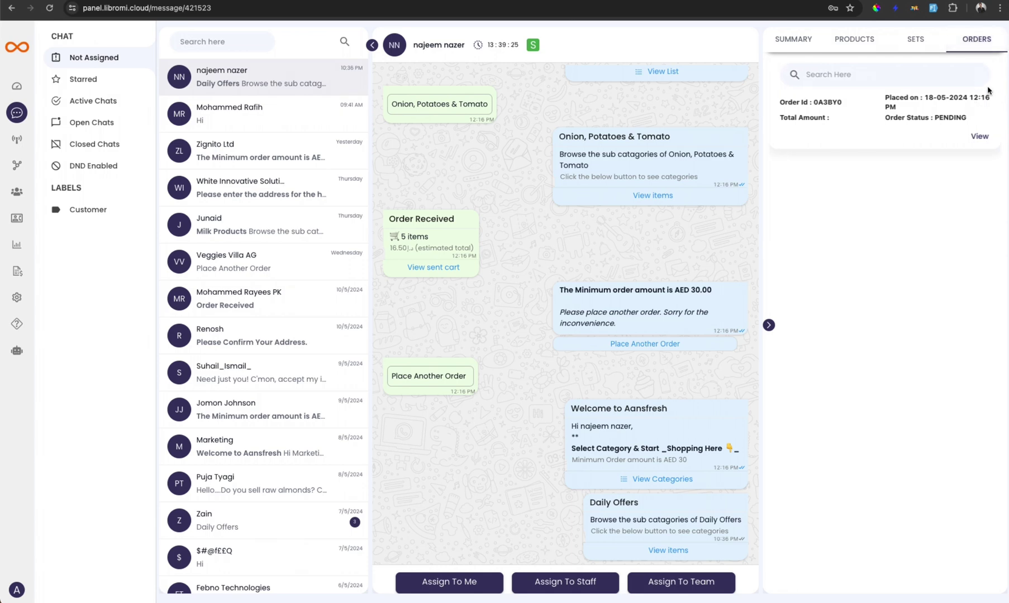
Expand the pending order to review its items, then collapse the details
click(980, 141)
click(979, 258)
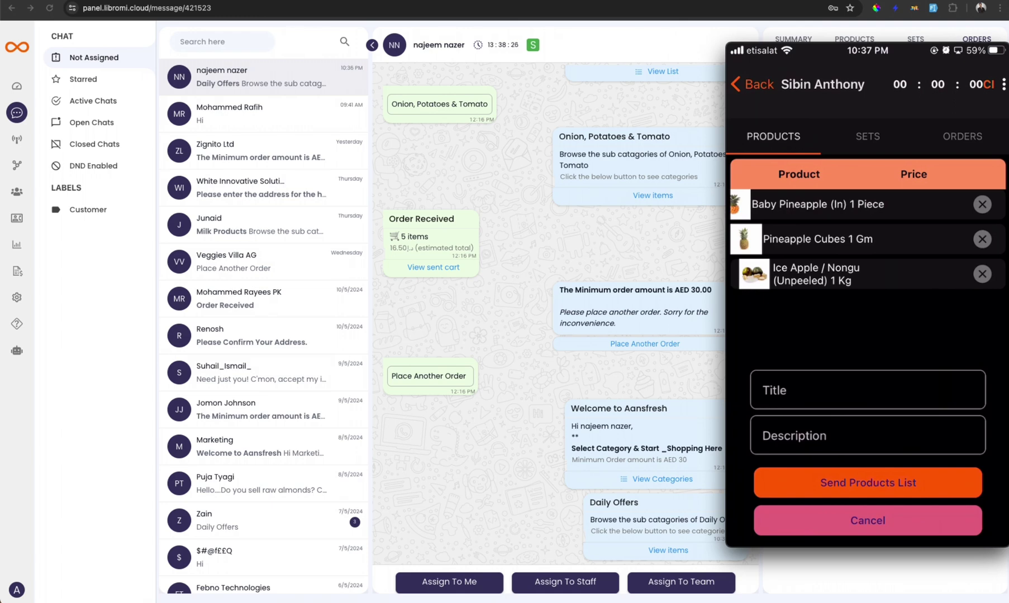
Search the phone app's product sets for 'Fr'
click(792, 180)
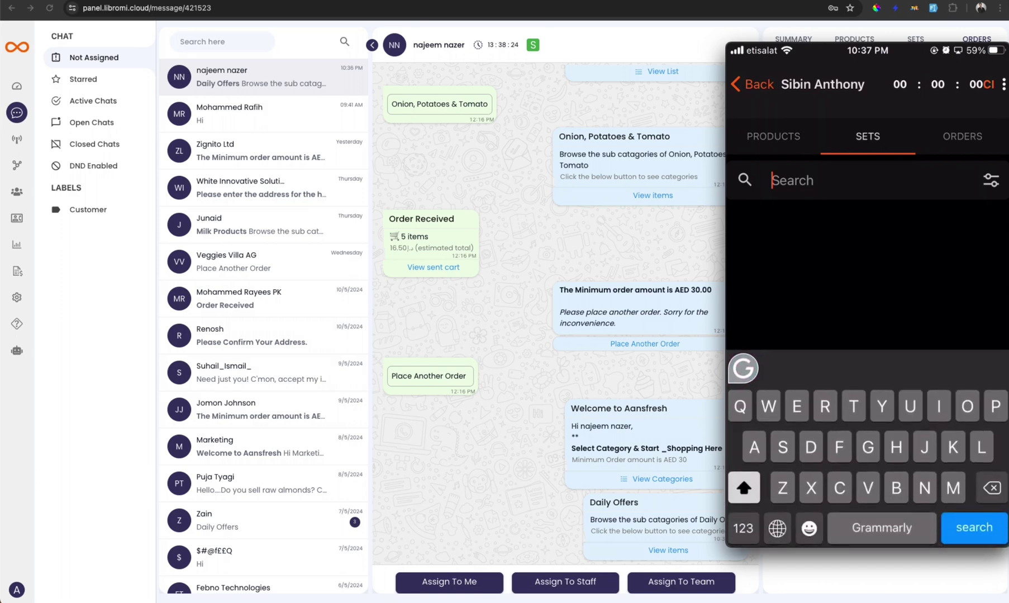
text(Fr)
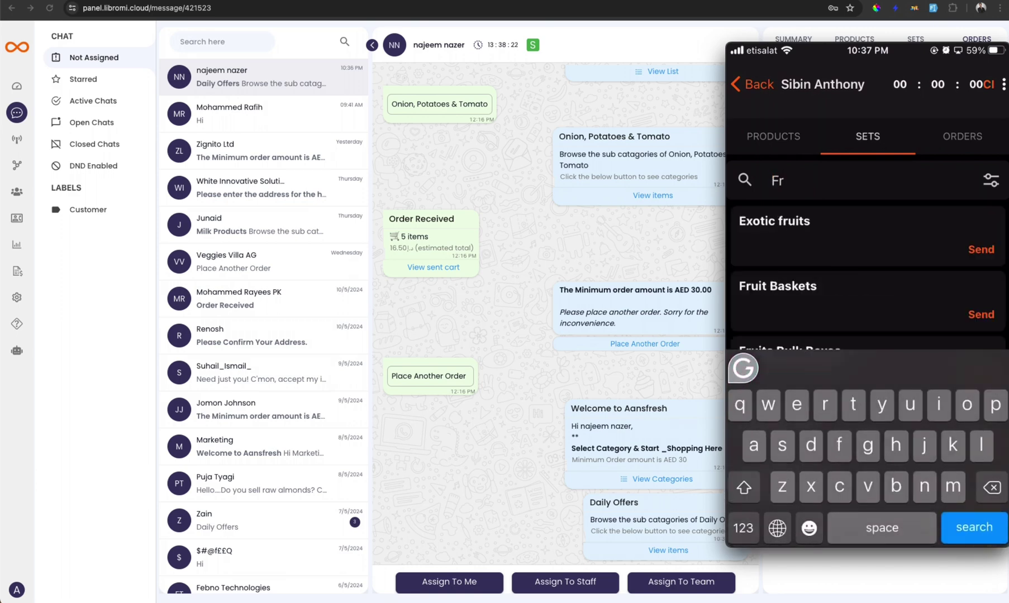
key(Return)
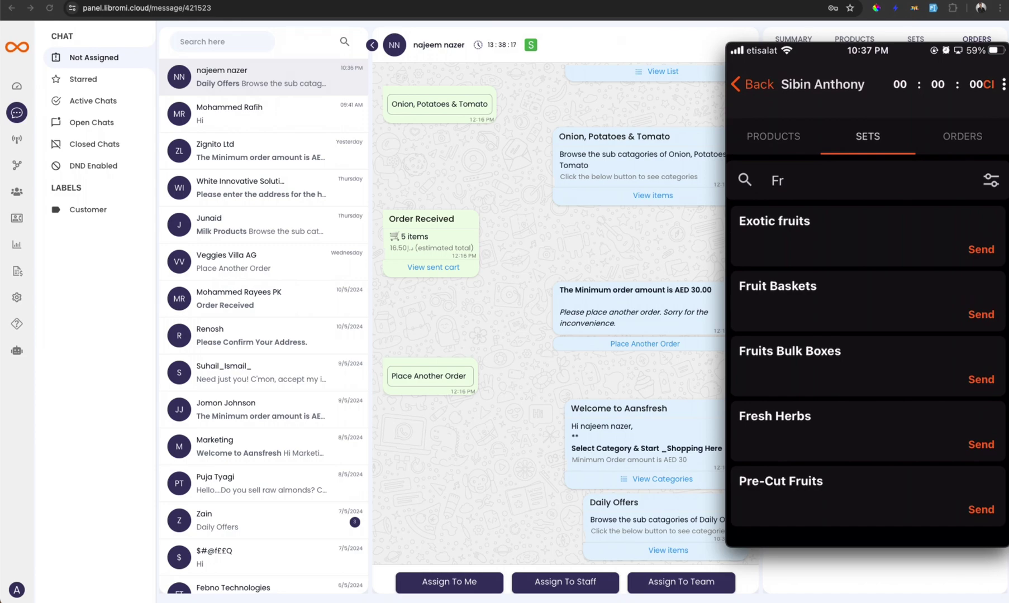
Show the customer's orders on the phone and open the first order's details
click(963, 137)
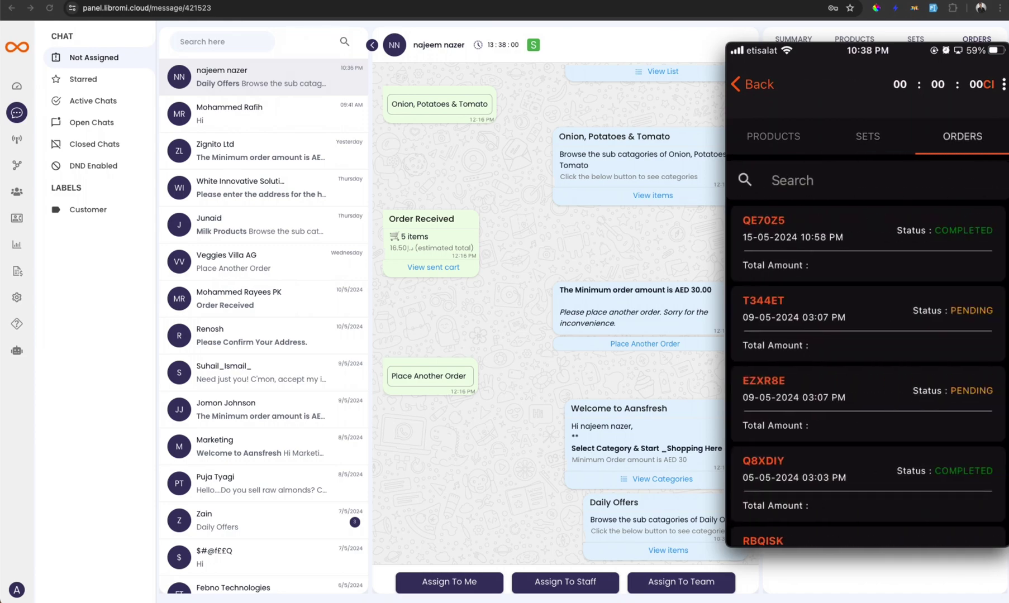
click(860, 241)
scroll(868, 335, down, 3)
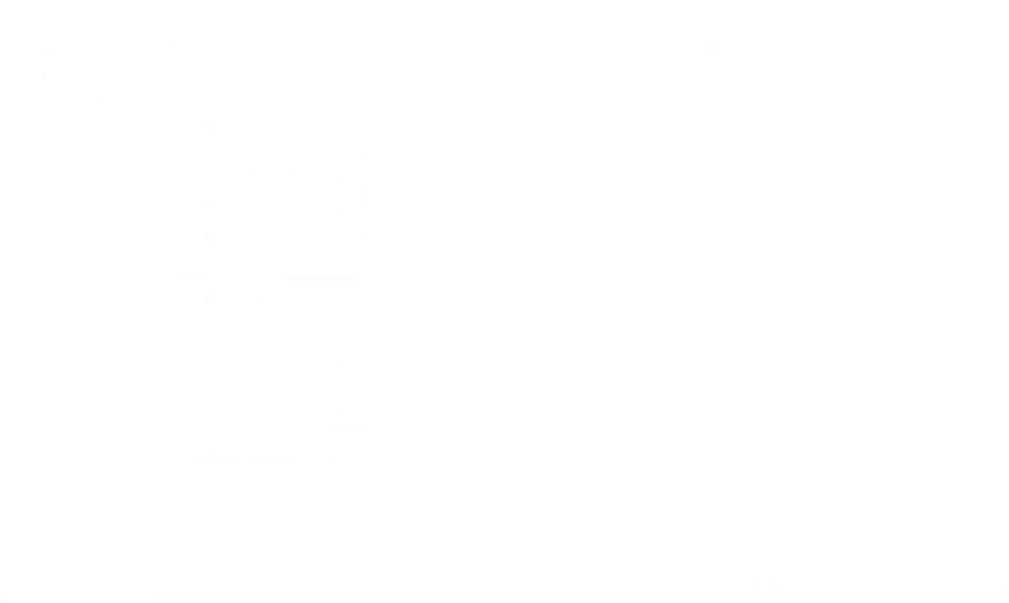